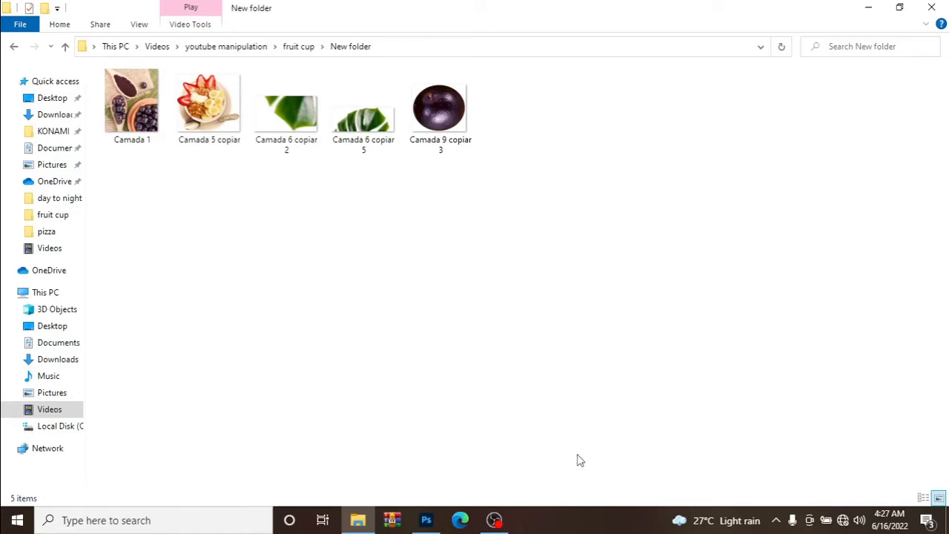
Step: Switch to Photoshop and create a new 1080 x 1350 px RGB document at 200 pixels per inch
left_click(426, 521)
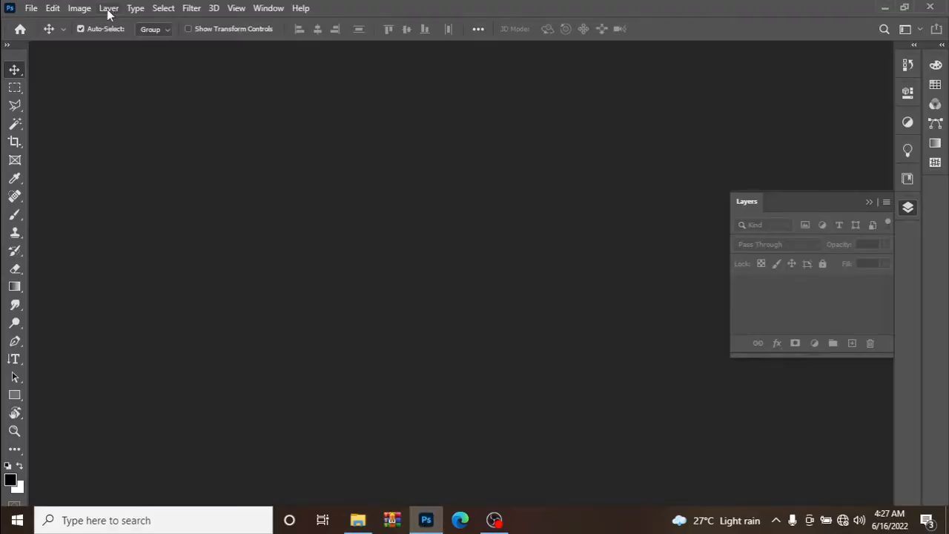
left_click(31, 7)
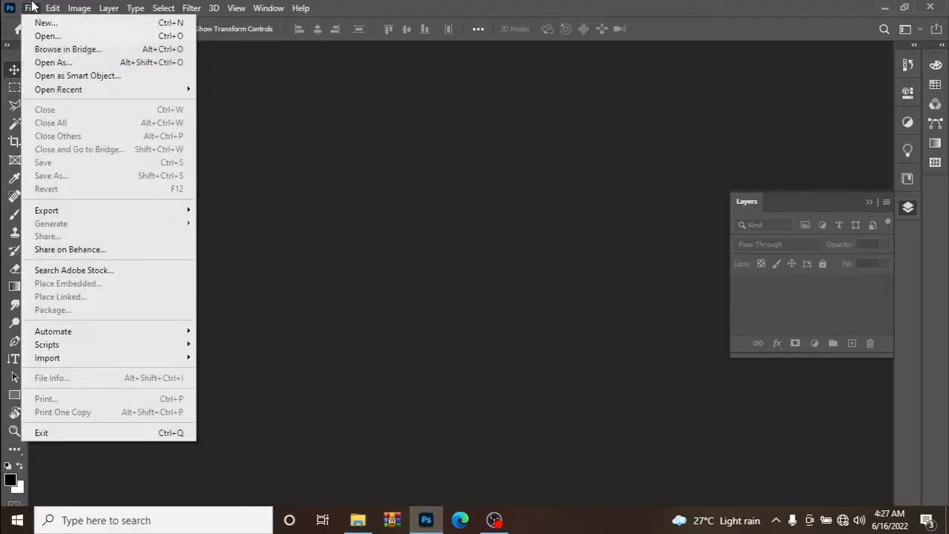
left_click(84, 23)
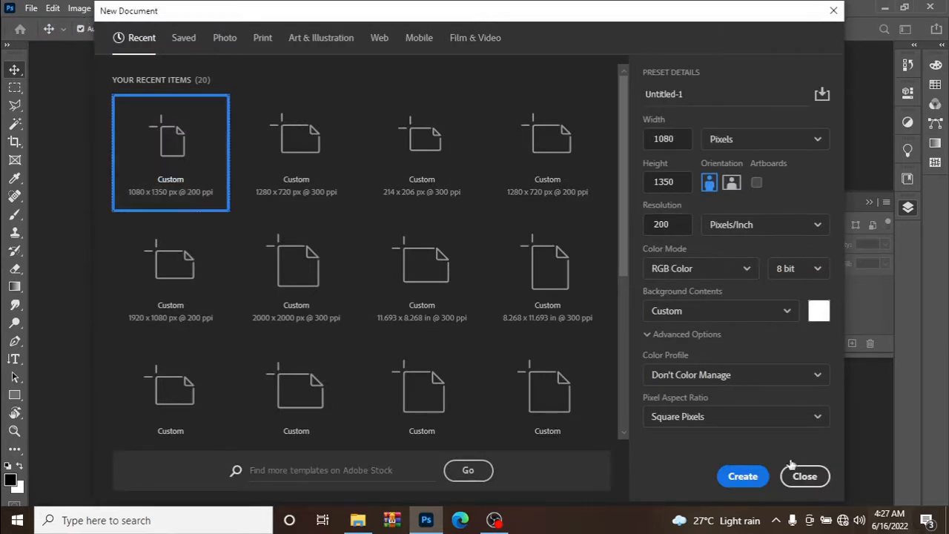
left_click(741, 476)
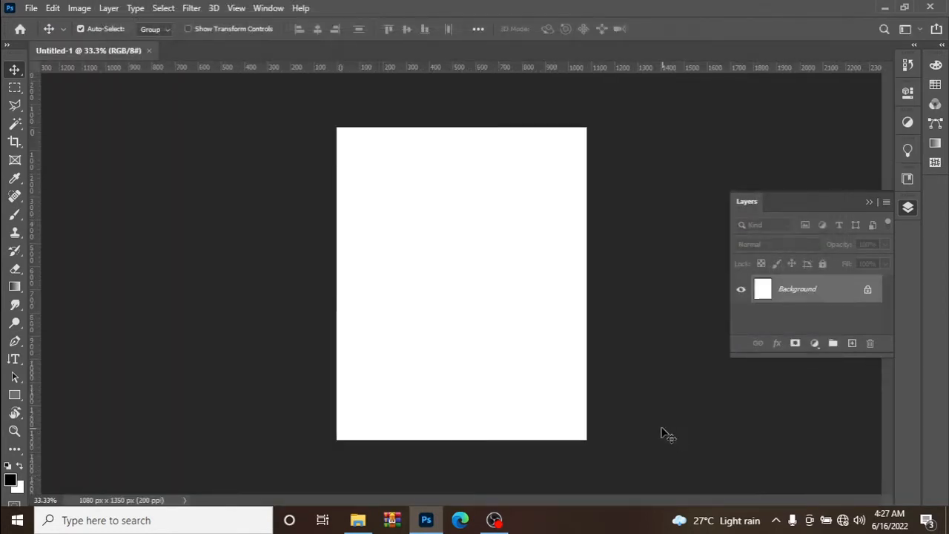
Step: Draw a rectangle shape of about 1218 x 1479 px that covers the whole canvas
left_click(14, 395)
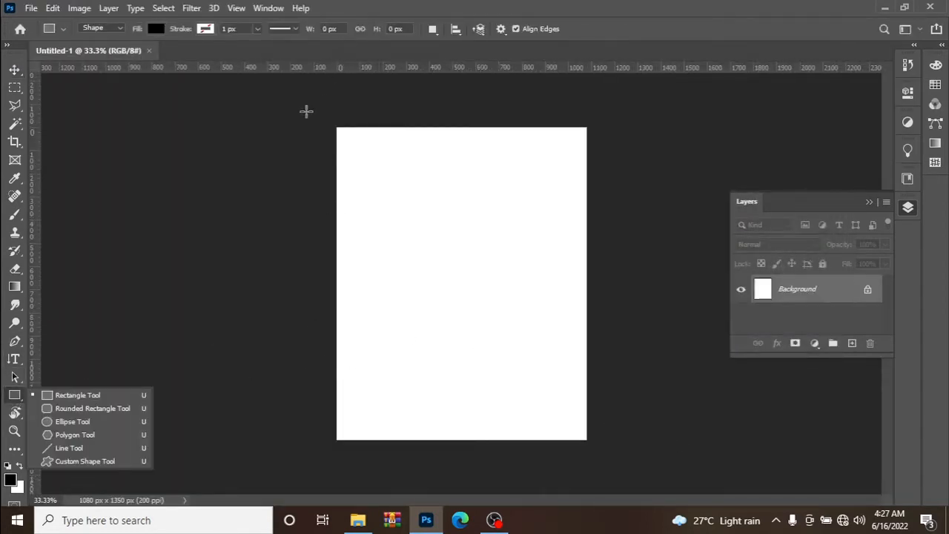
left_click_drag(317, 118, 597, 460)
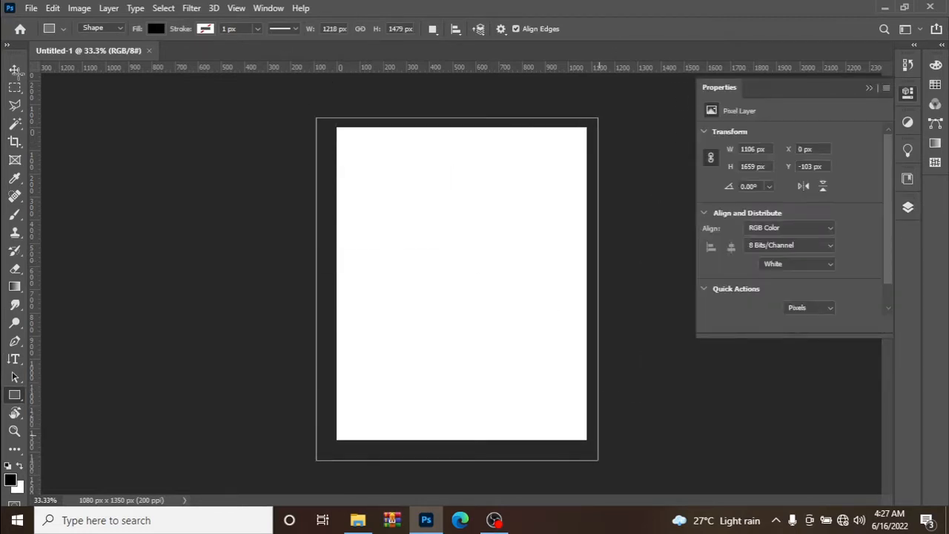
left_click(14, 71)
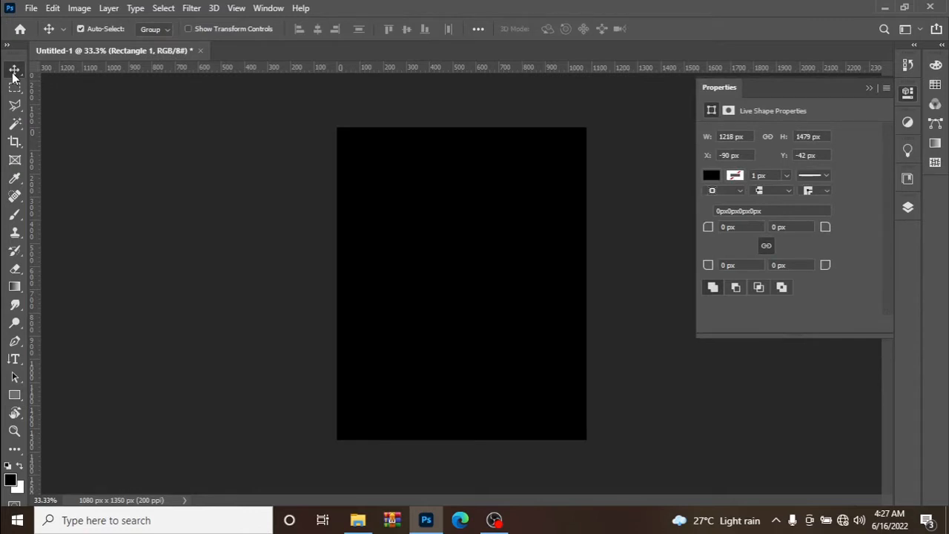
Step: Change the rectangle layer's fill colour to hex c490d1
left_click(909, 207)
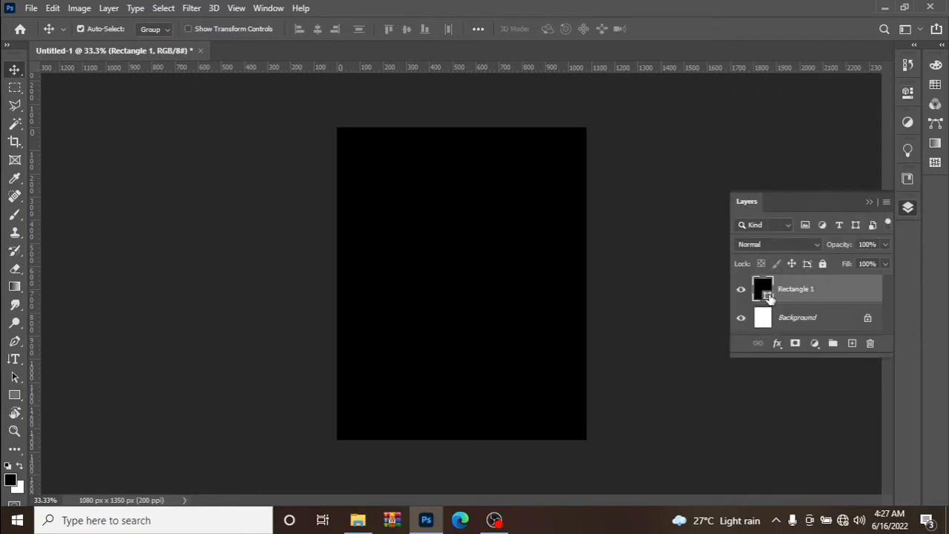
double_click(769, 296)
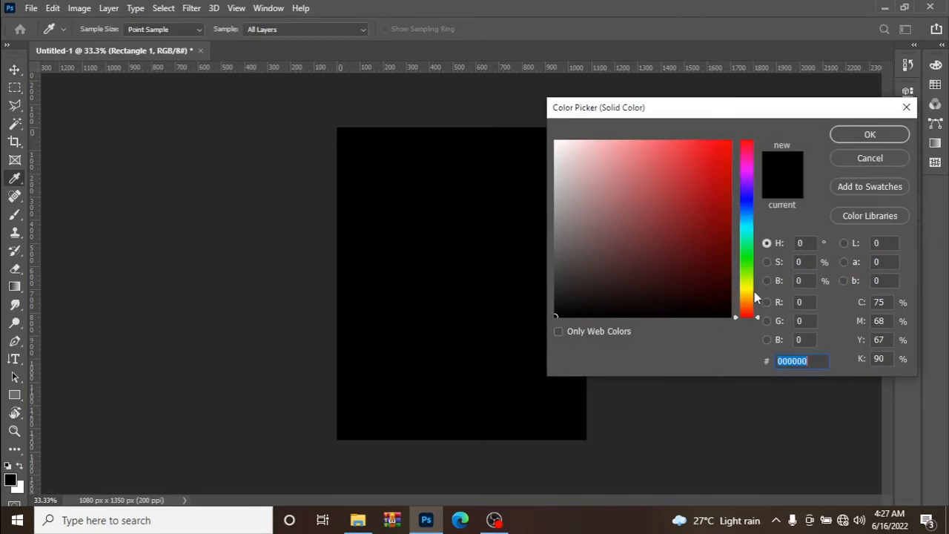
type("4")
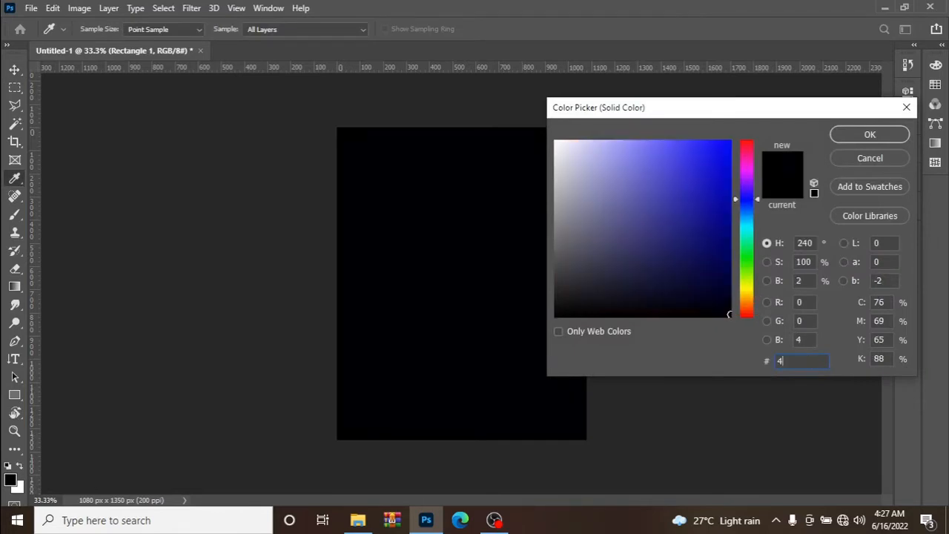
type("90")
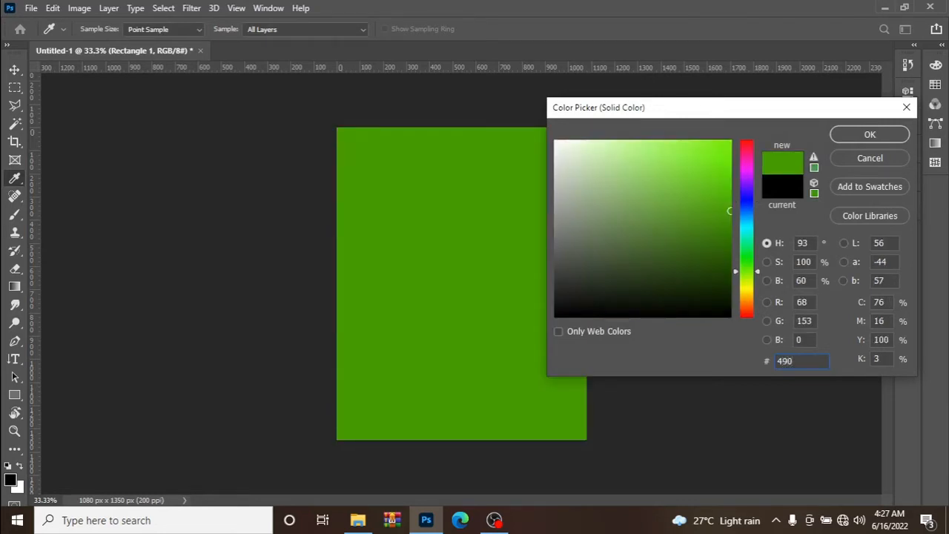
type("d1")
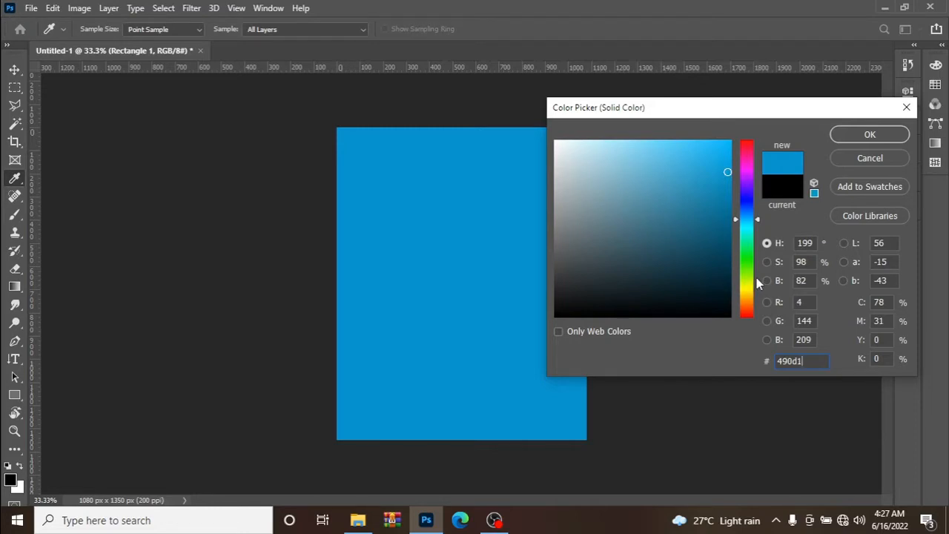
left_click(775, 363)
left_click(778, 364)
key("Delete")
type("c")
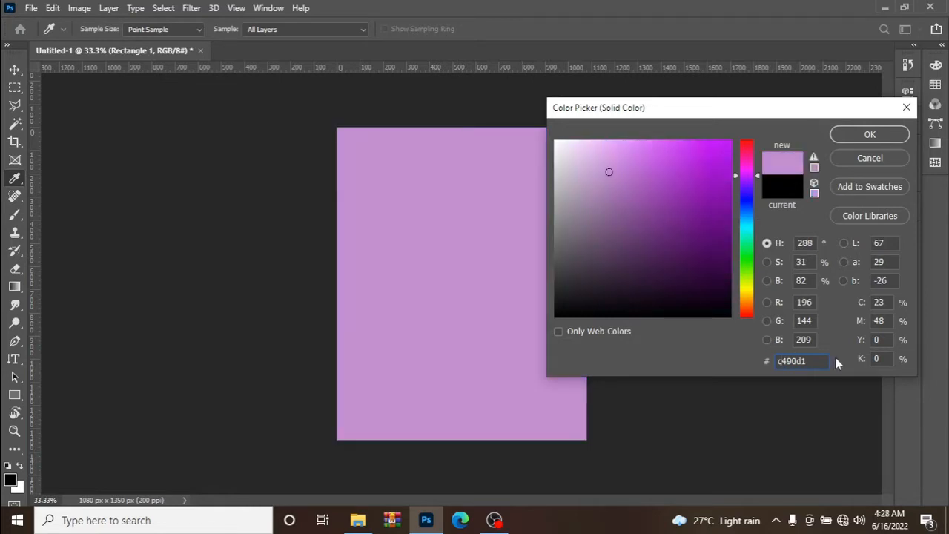
left_click(852, 137)
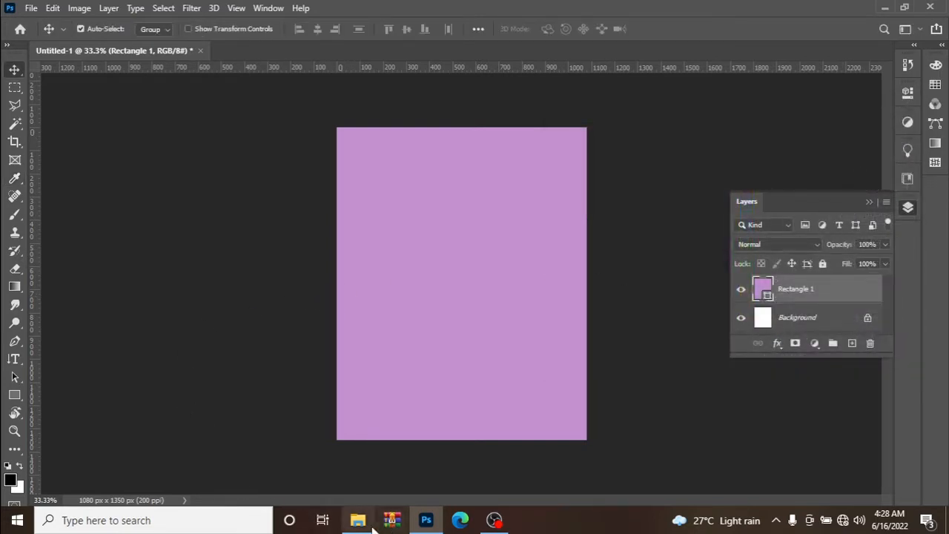
Step: Place the Camada 1 image from the fruit cup project's New folder in File Explorer into the Photoshop document
mouse_move(369, 523)
left_click(357, 469)
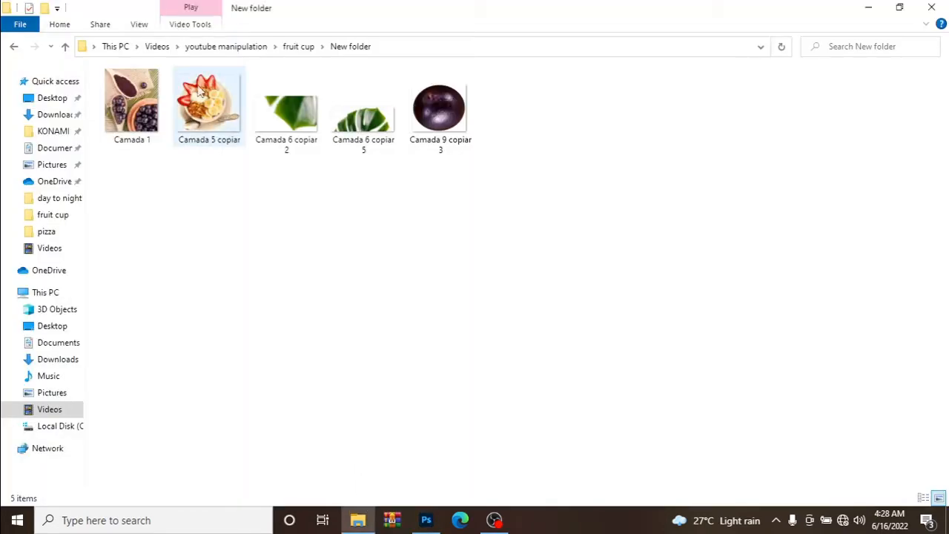
left_click(123, 112)
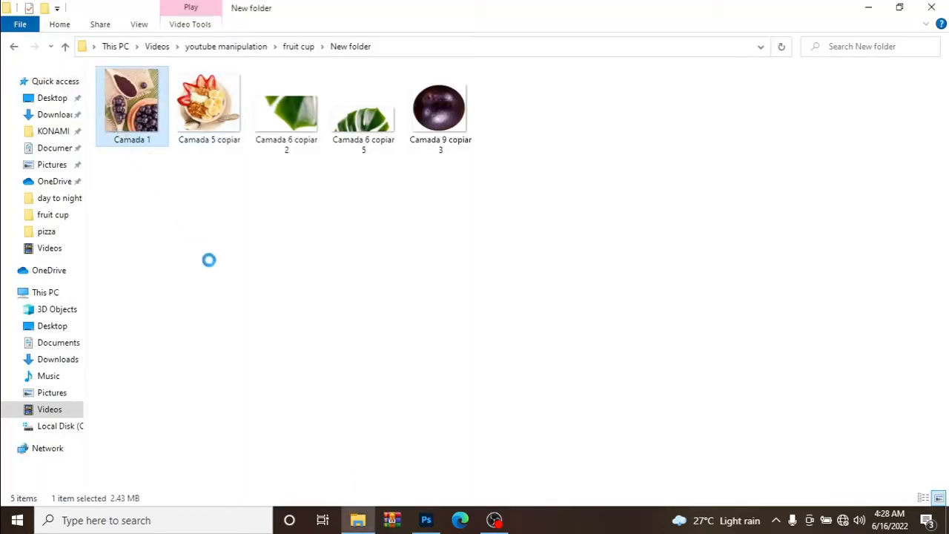
left_click_drag(139, 122, 183, 177)
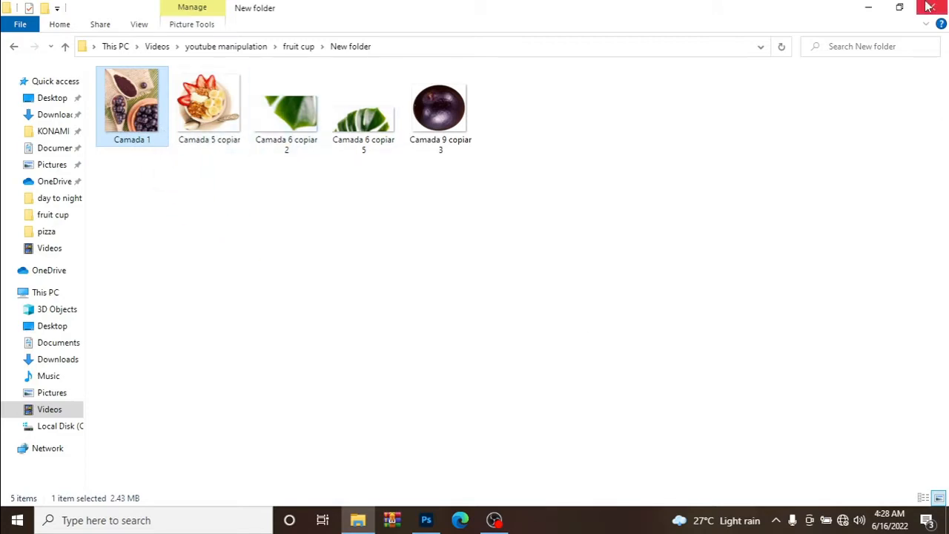
left_click_drag(130, 111, 401, 431)
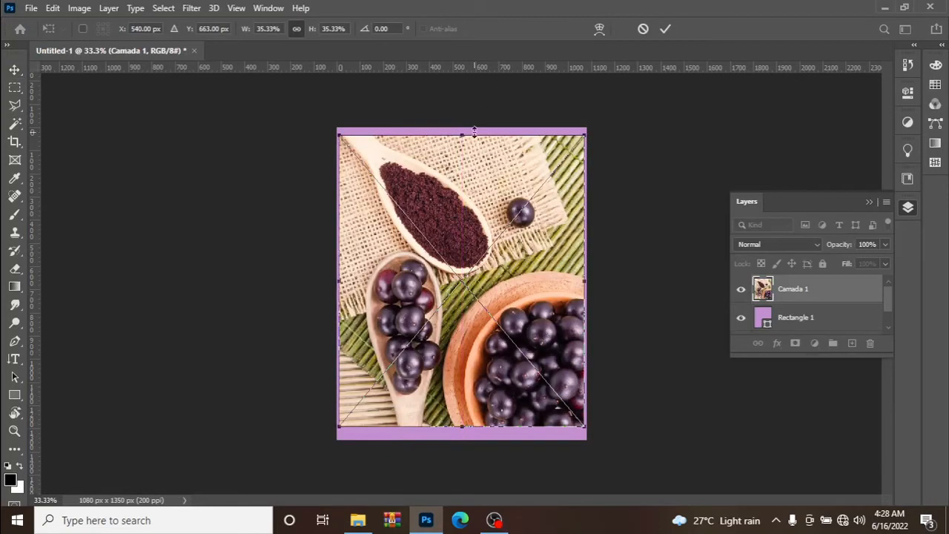
Step: Scale the placed Camada 1 image to 37.97% so it fills the canvas, and set its blend mode to Soft Light
left_click_drag(474, 132, 475, 128)
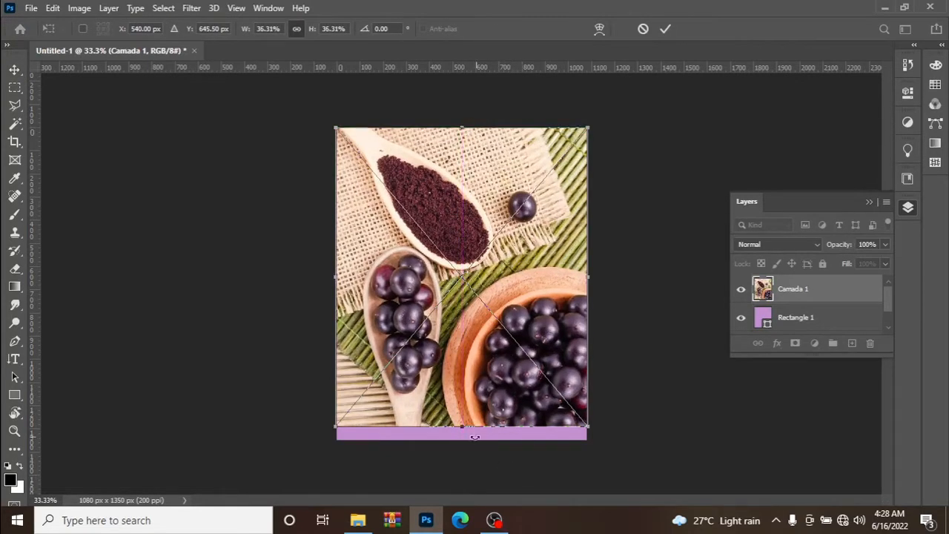
left_click_drag(462, 426, 464, 440)
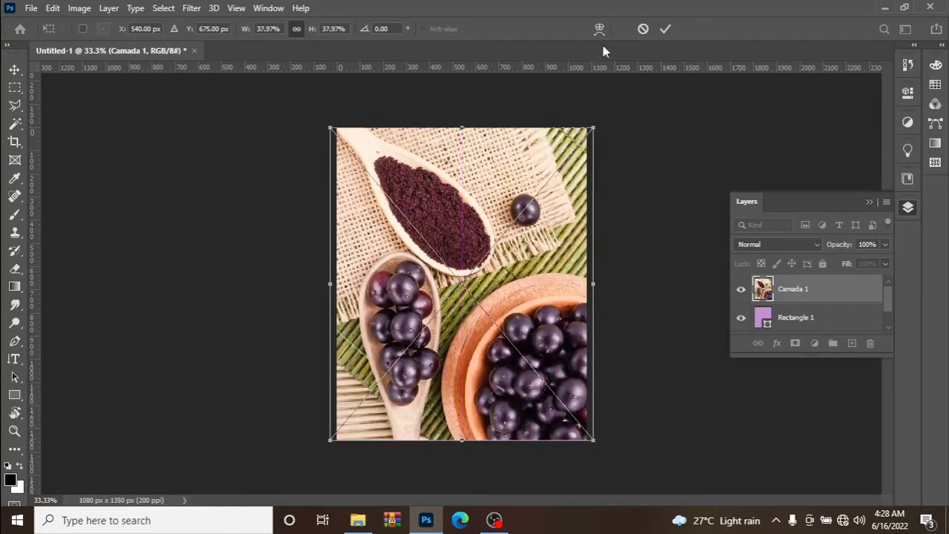
left_click(665, 29)
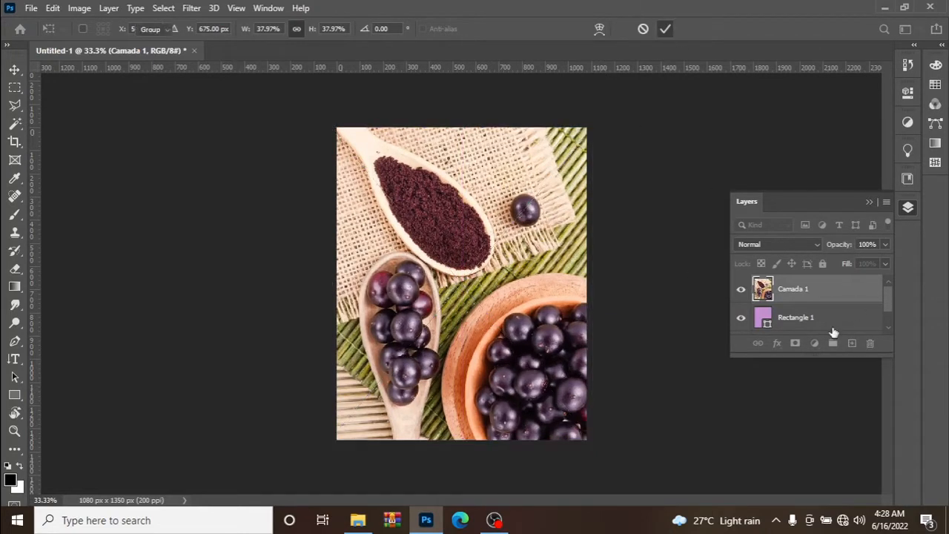
left_click(776, 244)
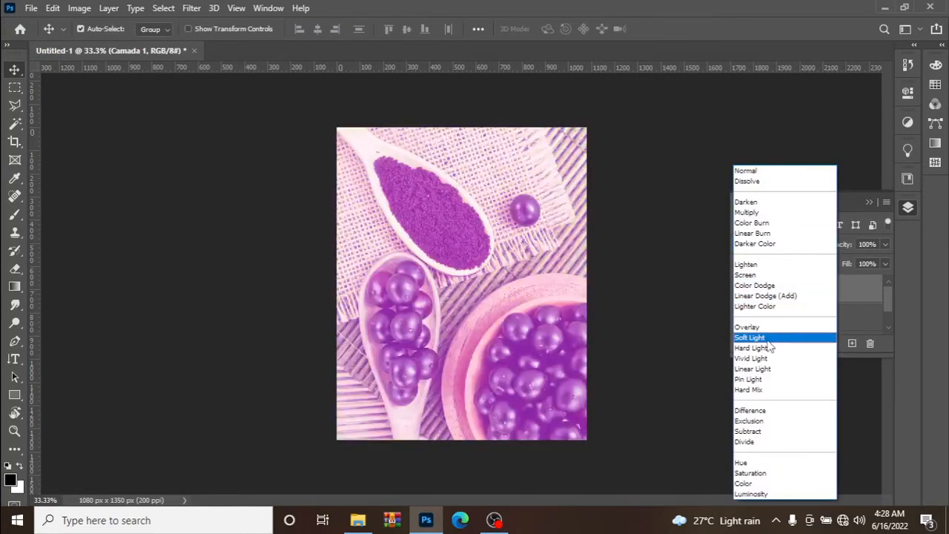
left_click(768, 341)
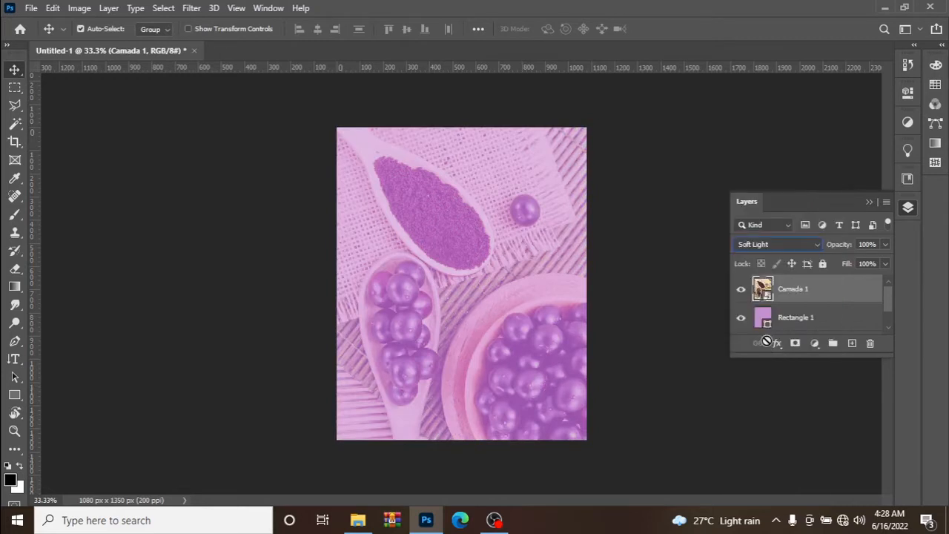
Step: Add two empty layers above Camada 1 and delete the upper one
double_click(853, 344)
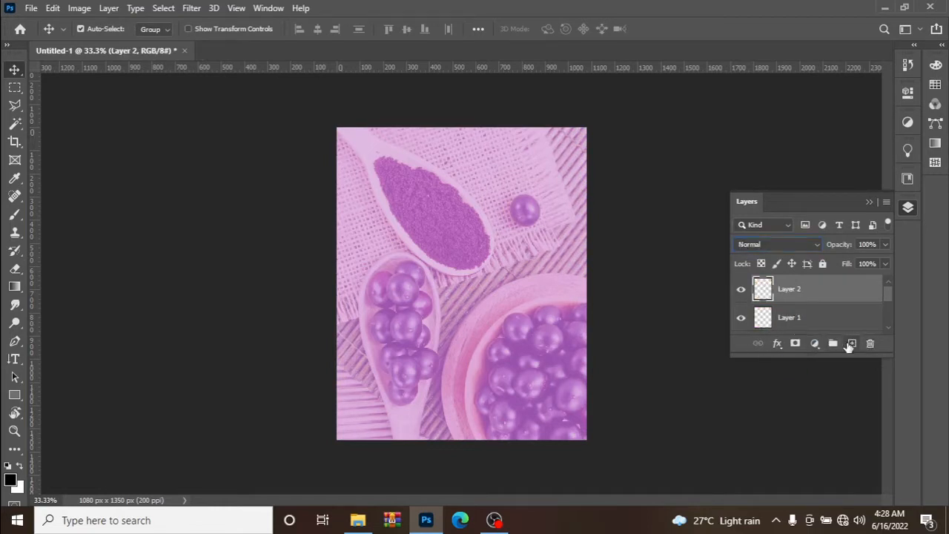
left_click(821, 321)
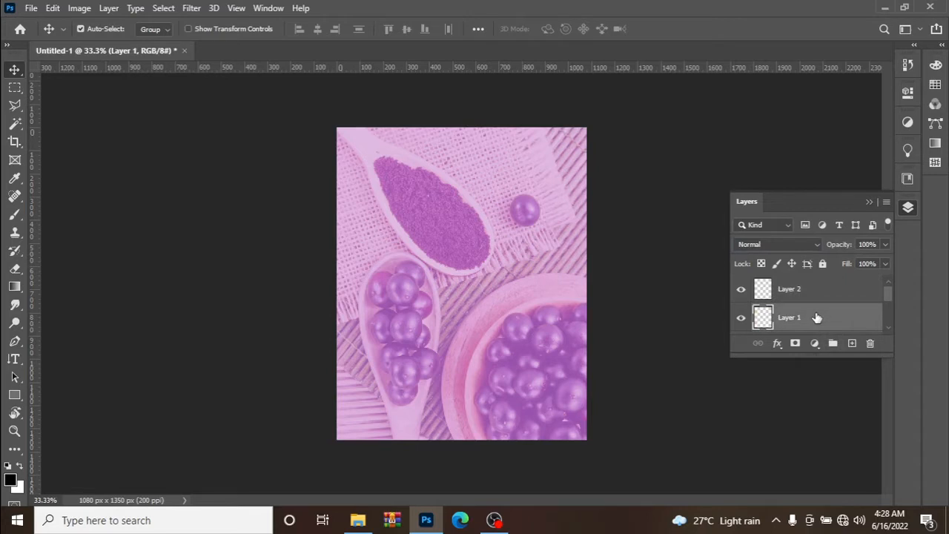
left_click(811, 293)
key("Delete")
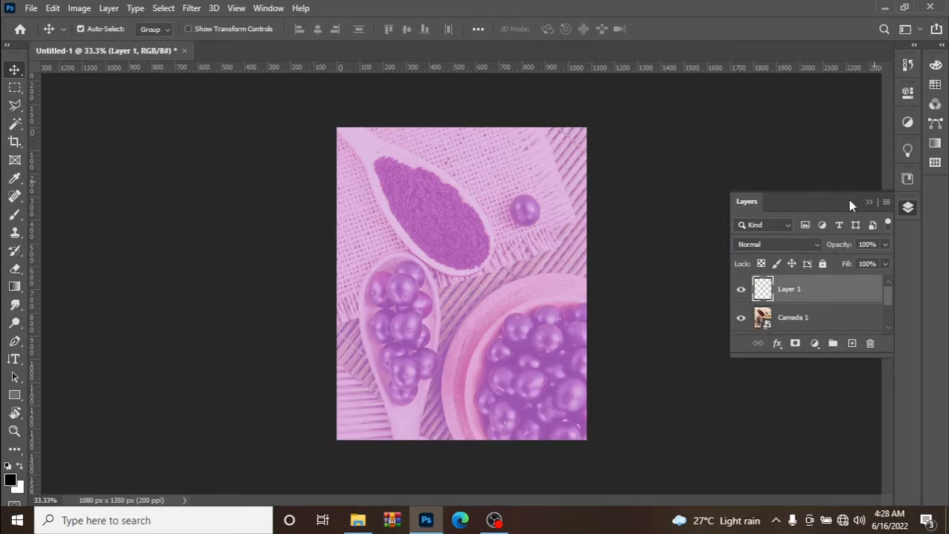
Step: Add a Gradient fill layer above Camada 1 using the Foreground to Background preset from the Basics group
left_click(815, 344)
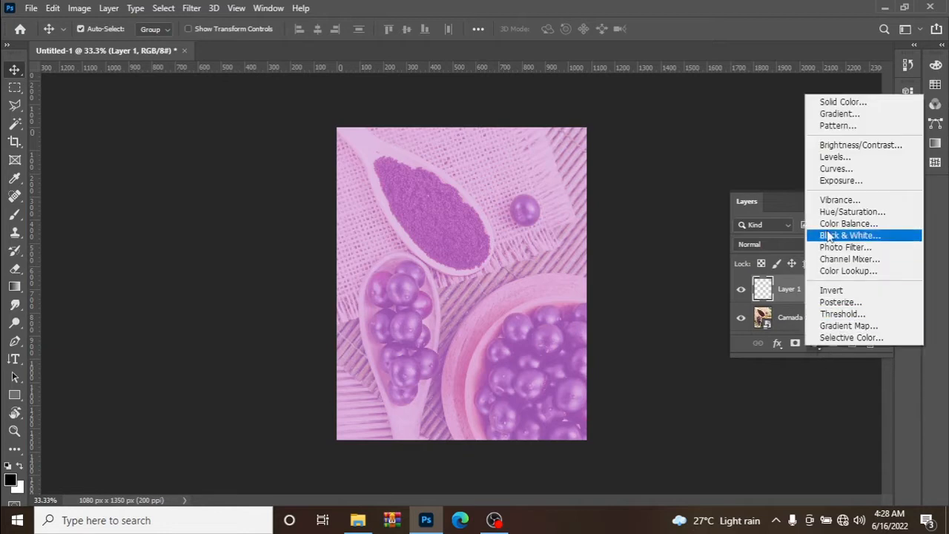
left_click(830, 115)
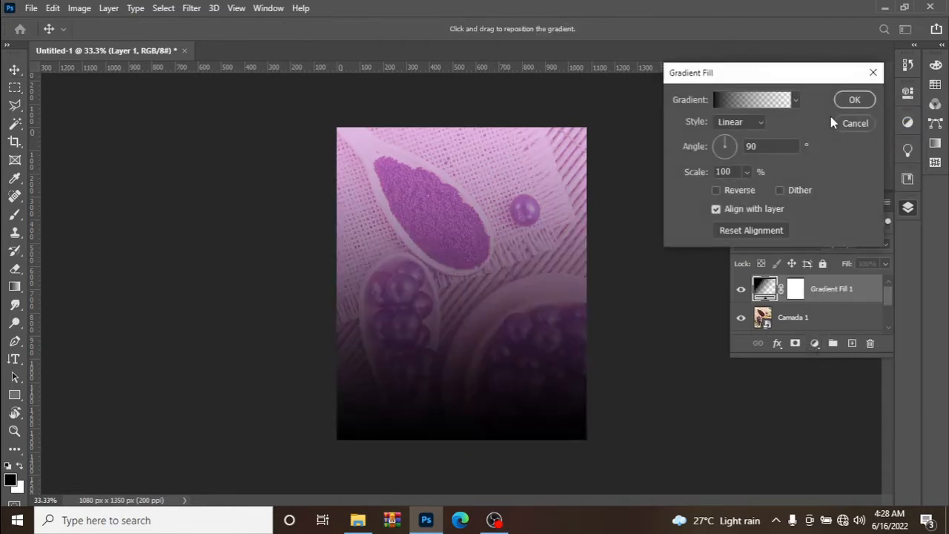
left_click(737, 104)
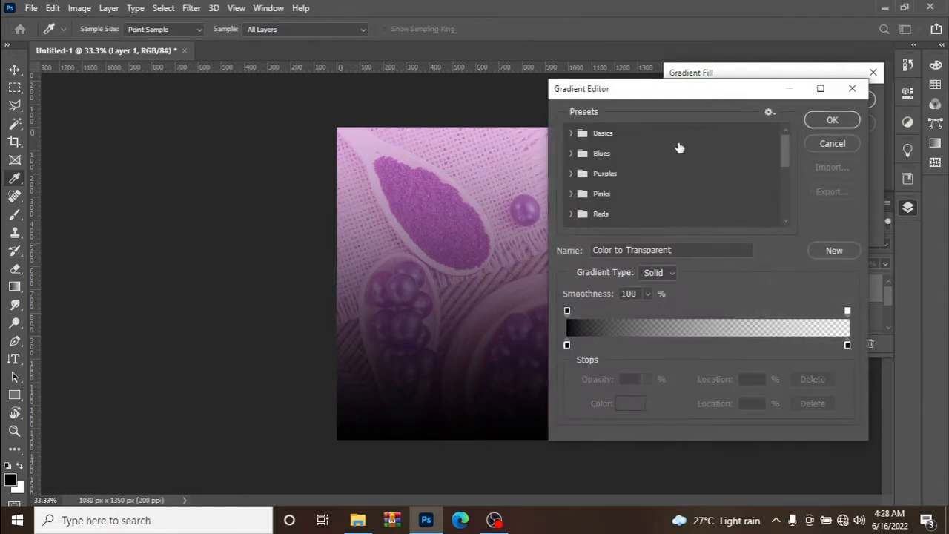
left_click(569, 132)
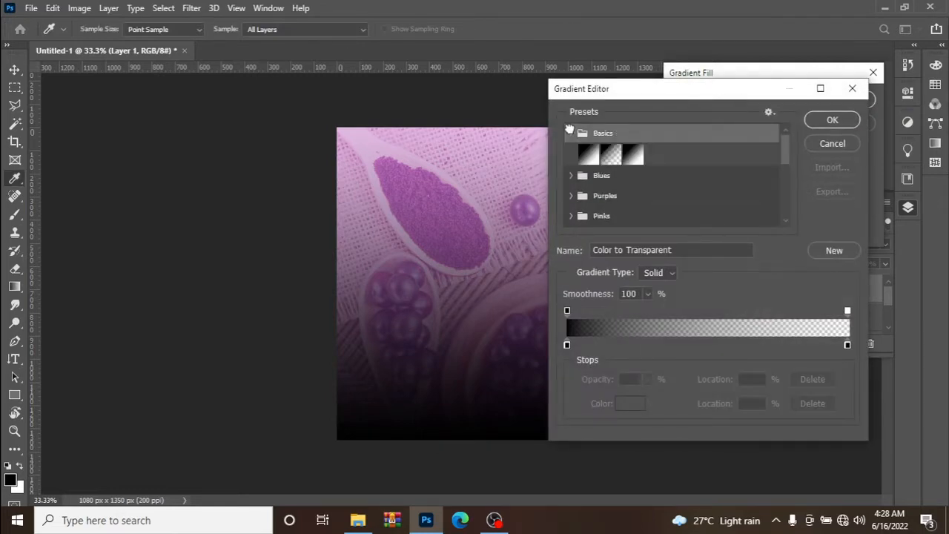
left_click(583, 153)
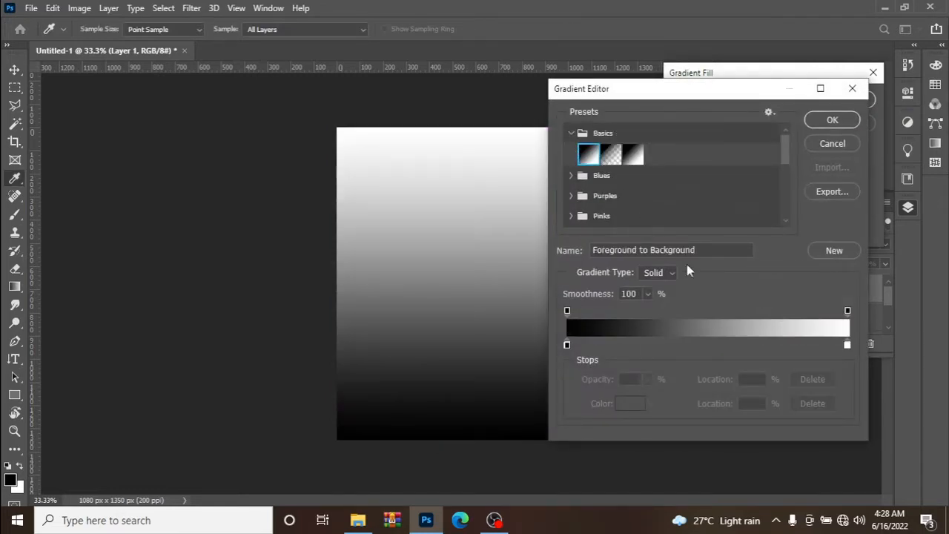
left_click(827, 125)
left_click(857, 101)
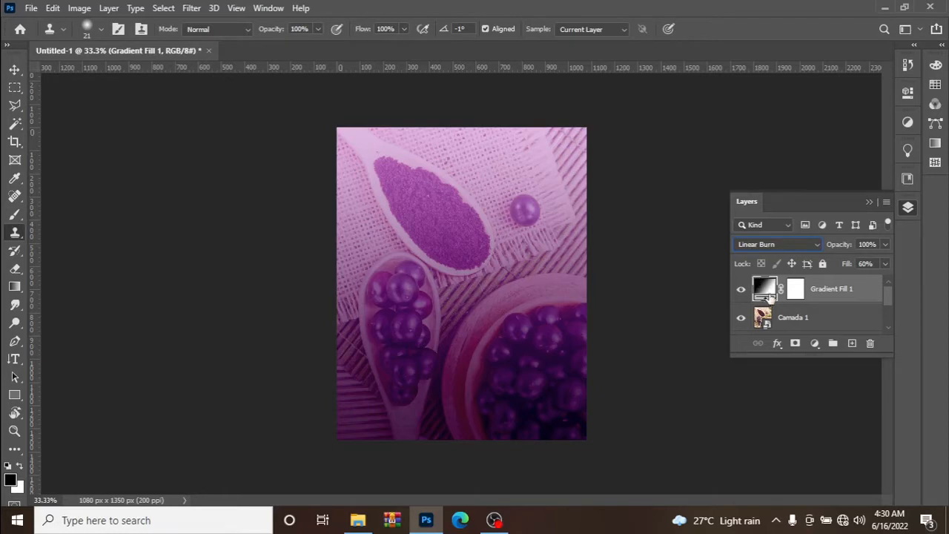
Step: Set the gradient fill layer's blend mode to Linear Burn
left_click(759, 245)
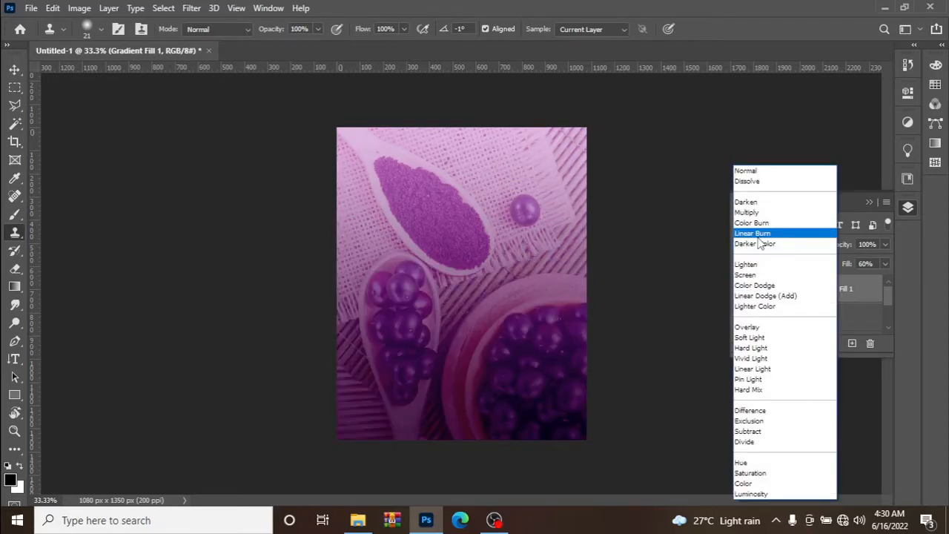
left_click(759, 237)
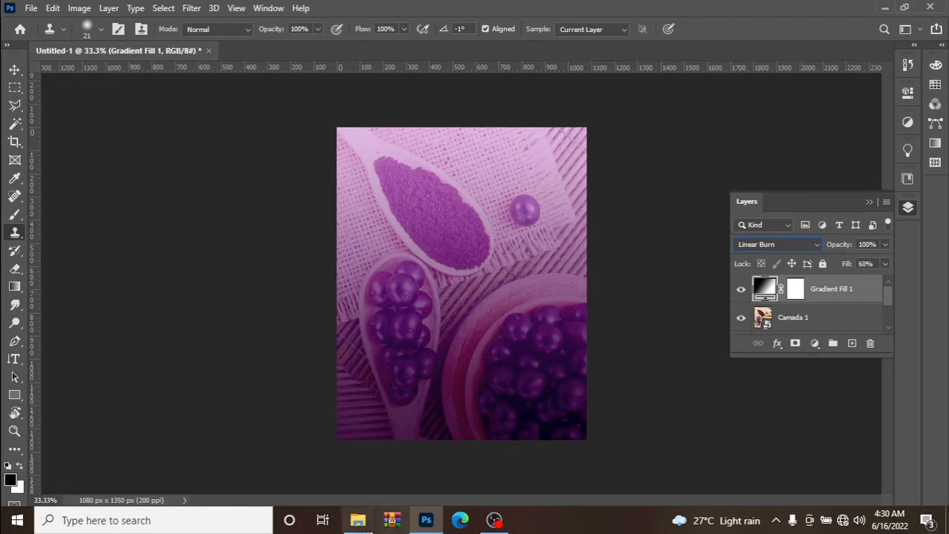
Step: Place the Camada 6 copiar 2 leaf image from New folder into the poster document
mouse_move(356, 522)
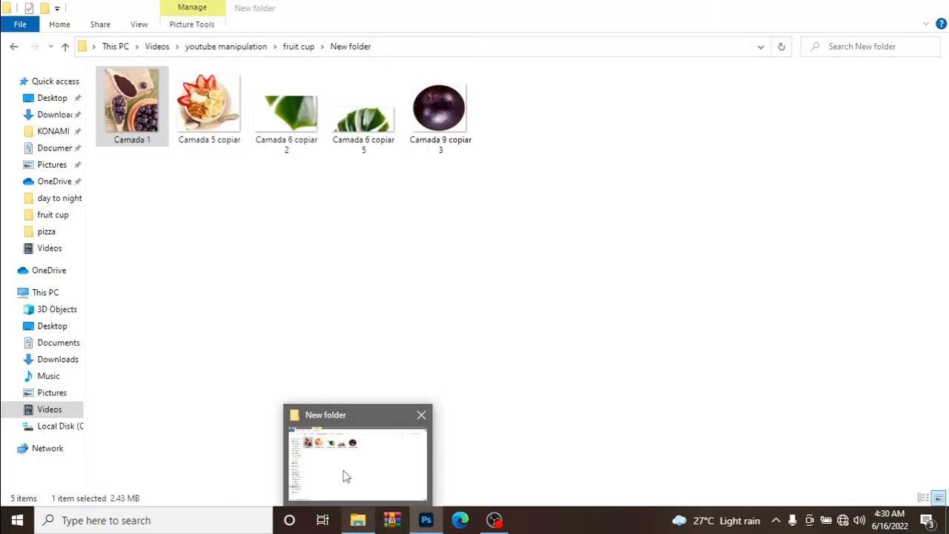
left_click(344, 475)
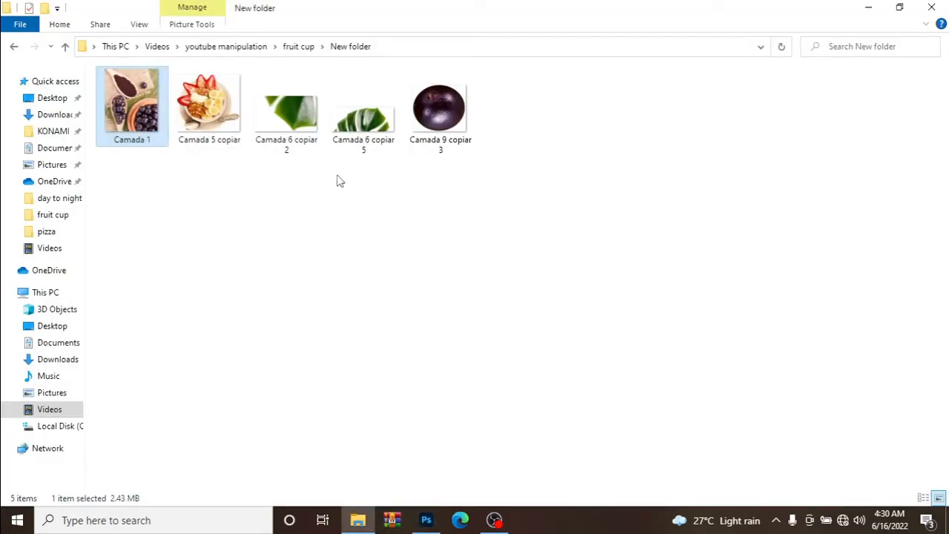
double_click(284, 137)
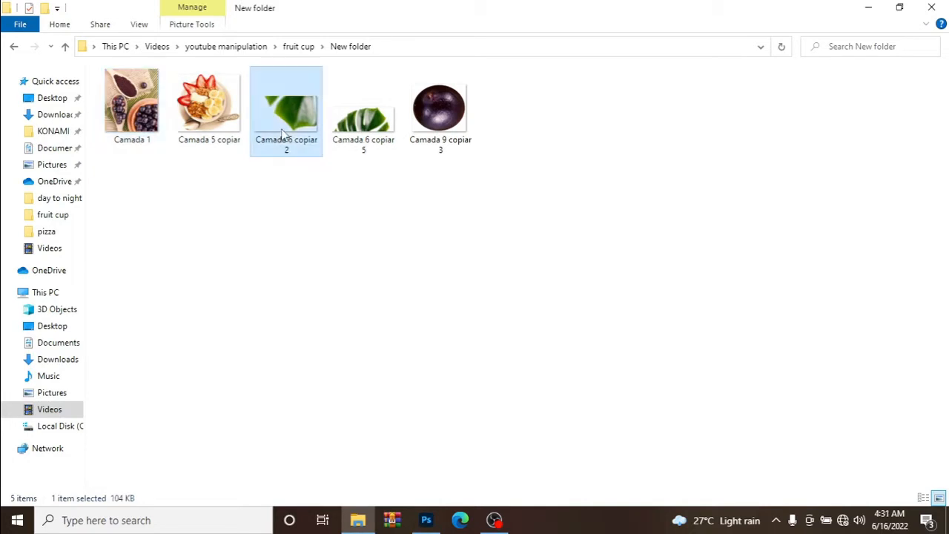
left_click_drag(293, 133, 496, 284)
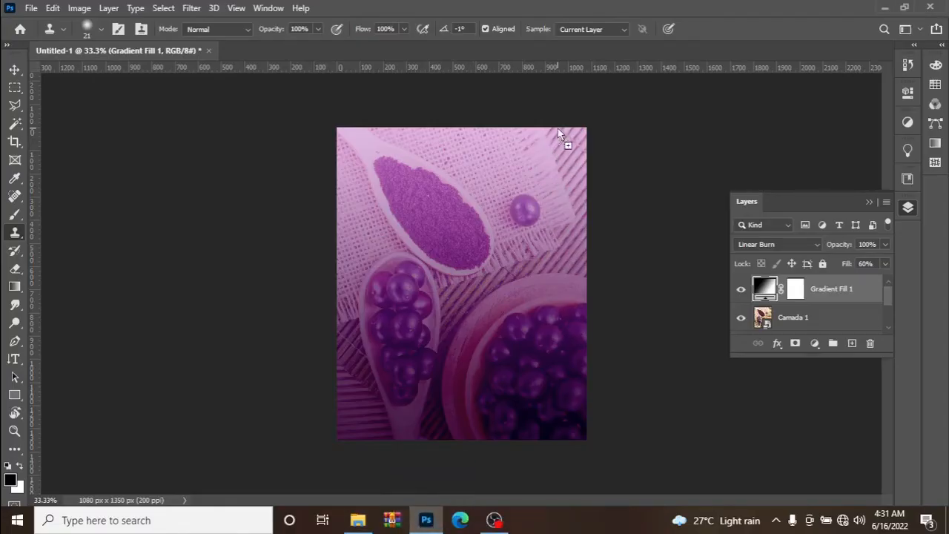
left_click_drag(559, 133, 506, 289)
Step: Scale the placed leaf to 62.99% and position it over the canvas's upper-right corner
left_click_drag(465, 263, 548, 113)
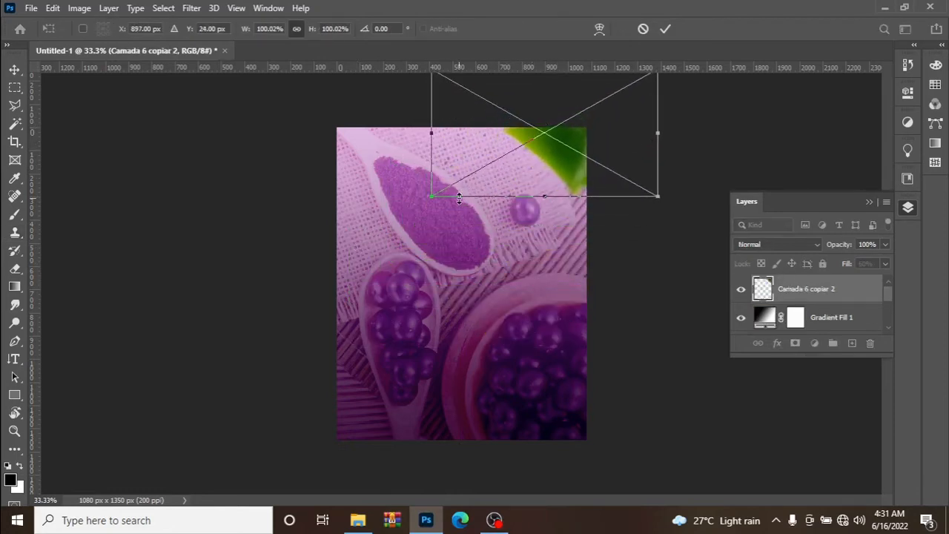
left_click_drag(433, 196, 489, 142)
left_click_drag(591, 112, 543, 144)
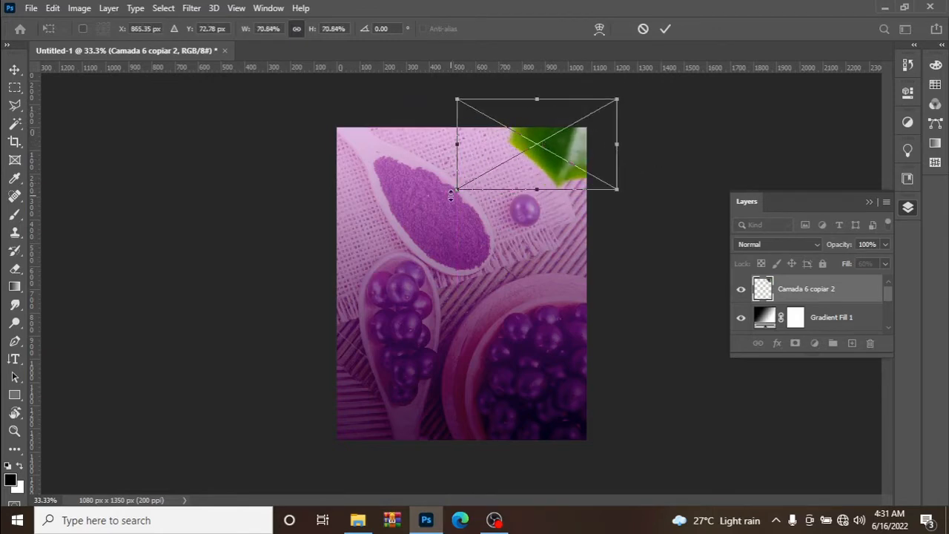
left_click_drag(457, 188, 473, 180)
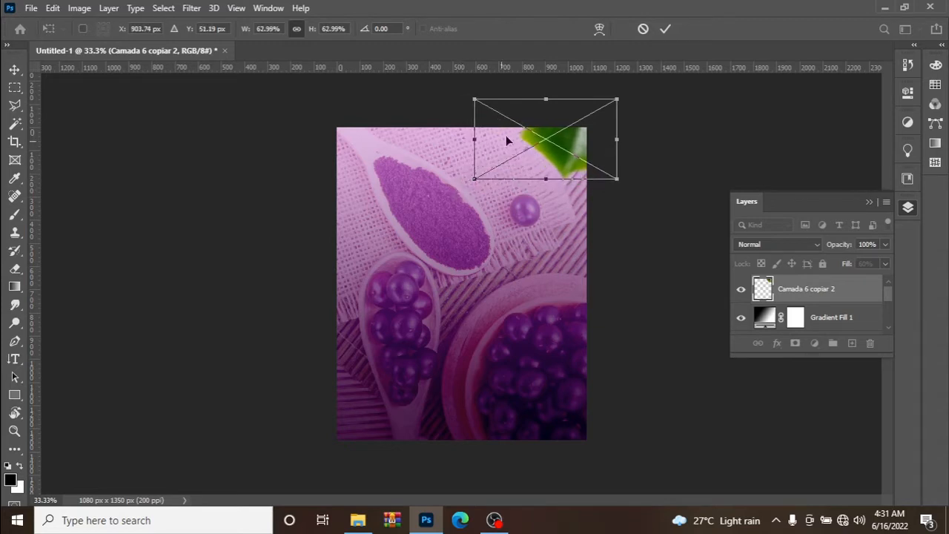
left_click(665, 29)
key("s")
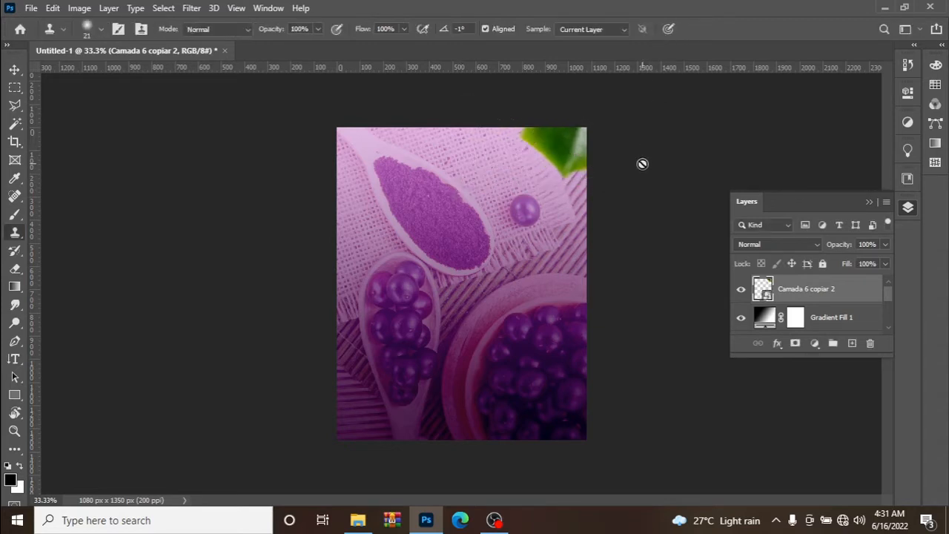
Step: Add a Drop Shadow to the upper-right leaf layer with its spread set to 5%
left_click(777, 344)
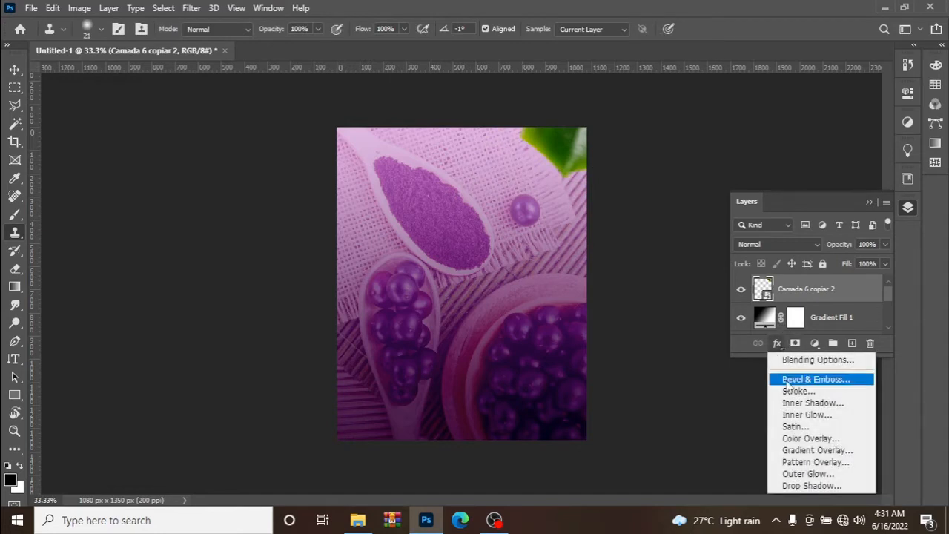
left_click(810, 486)
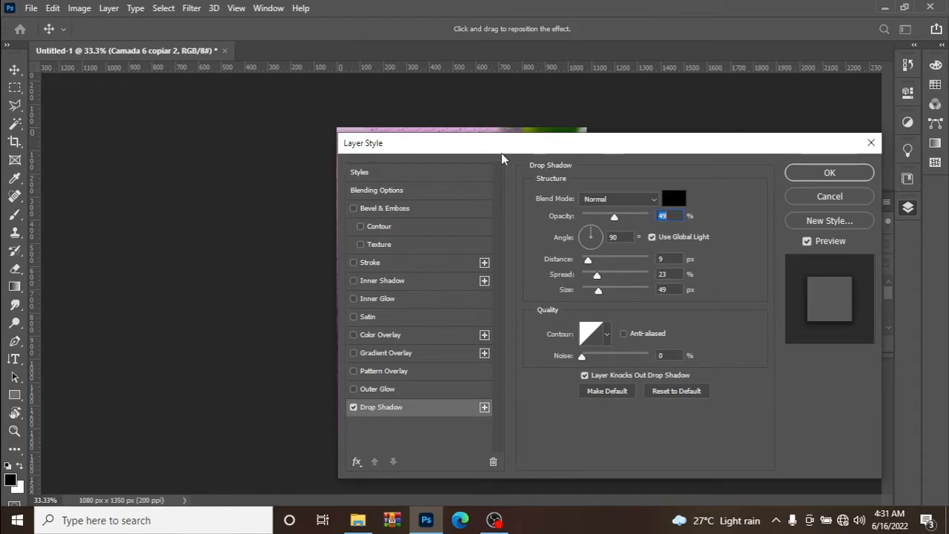
left_click_drag(493, 148, 675, 192)
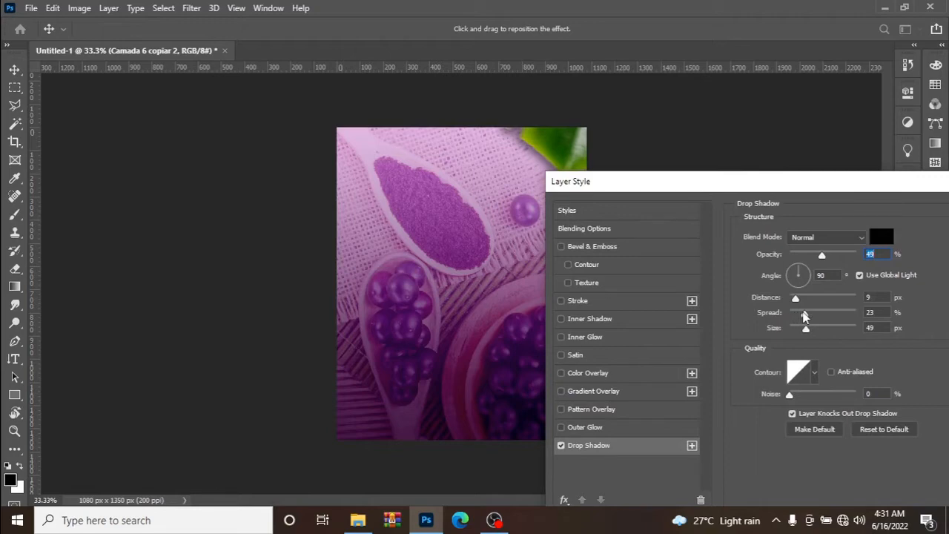
left_click_drag(803, 312, 794, 320)
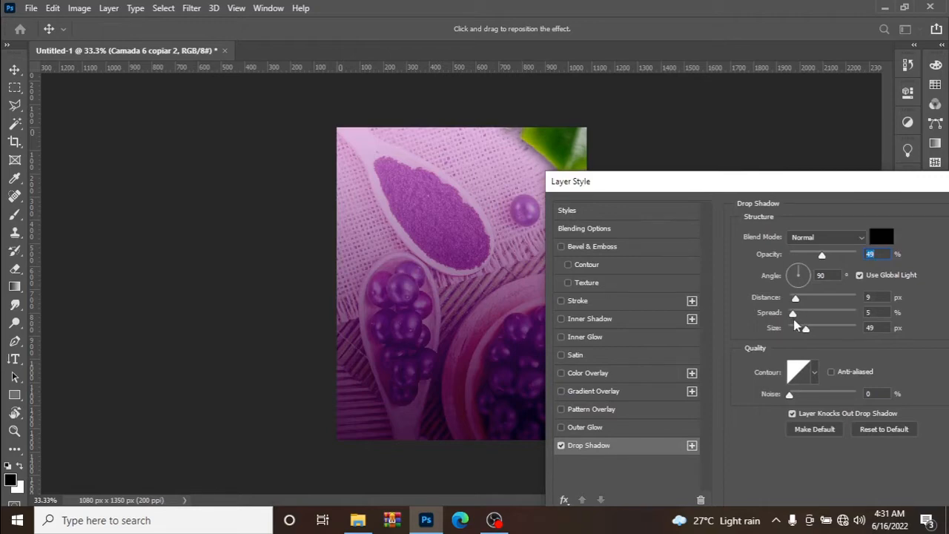
left_click_drag(720, 186, 290, 162)
left_click(613, 187)
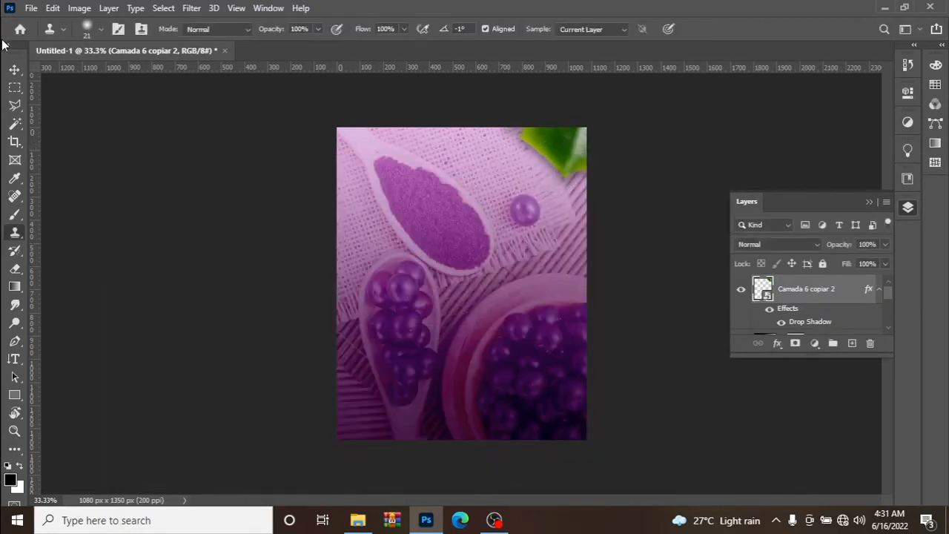
Step: Duplicate the shadowed leaf and move the copy to the canvas's upper-left corner
left_click(14, 69)
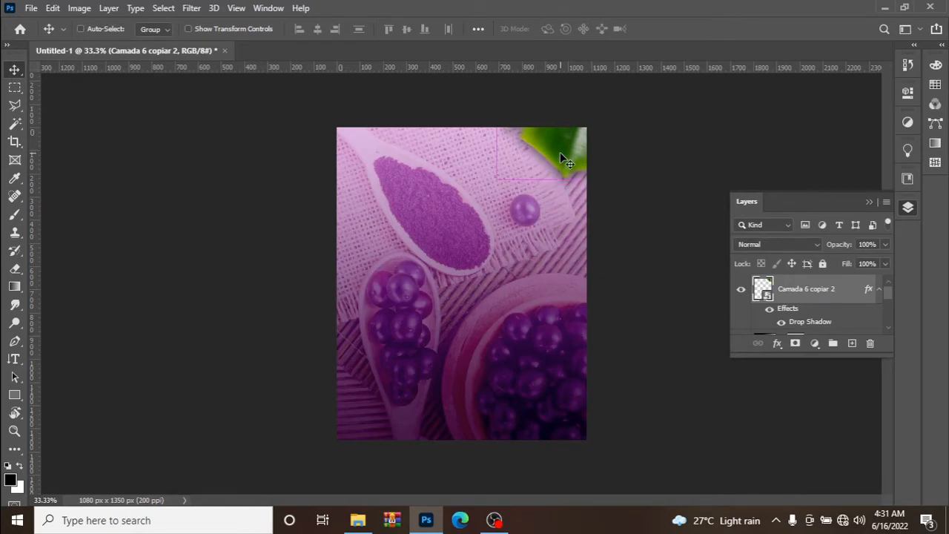
key("ctrl+j")
left_click_drag(560, 152, 327, 152)
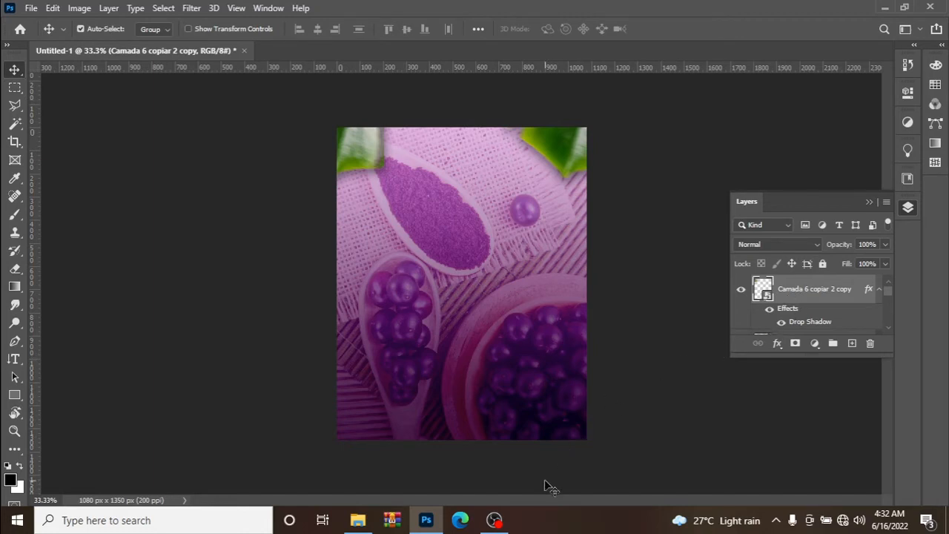
Step: Place the Camada 6 copiar 5 leaf image from New folder into the poster document
mouse_move(359, 520)
left_click(351, 458)
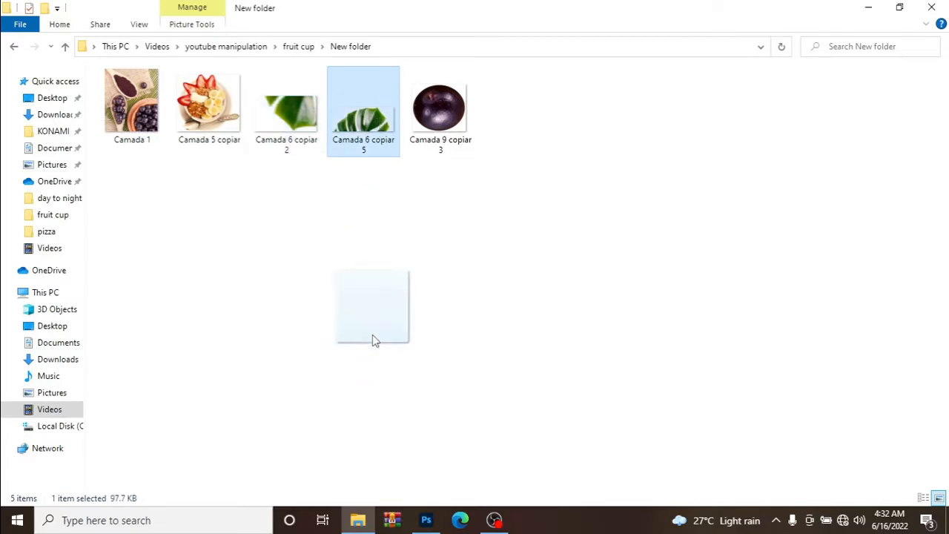
left_click_drag(361, 70, 343, 415)
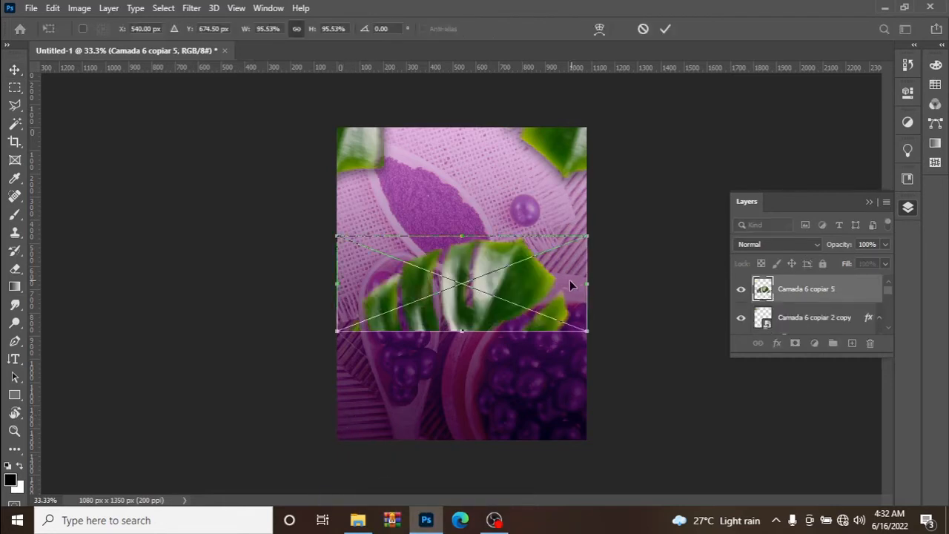
Step: Scale the new leaf to 44.31% in the canvas's lower-left corner, and duplicate it into the lower-right corner
left_click_drag(570, 279, 413, 429)
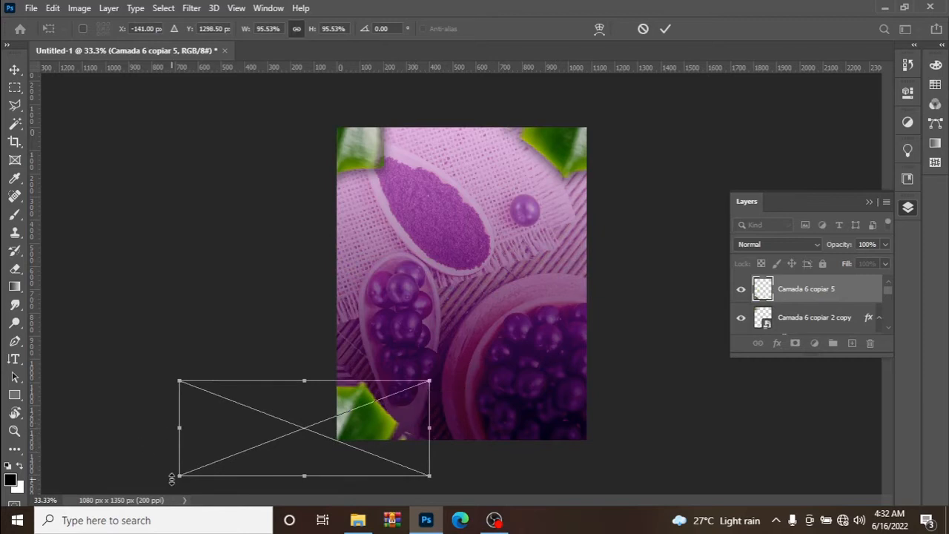
left_click_drag(171, 479, 301, 406)
left_click_drag(394, 408, 374, 436)
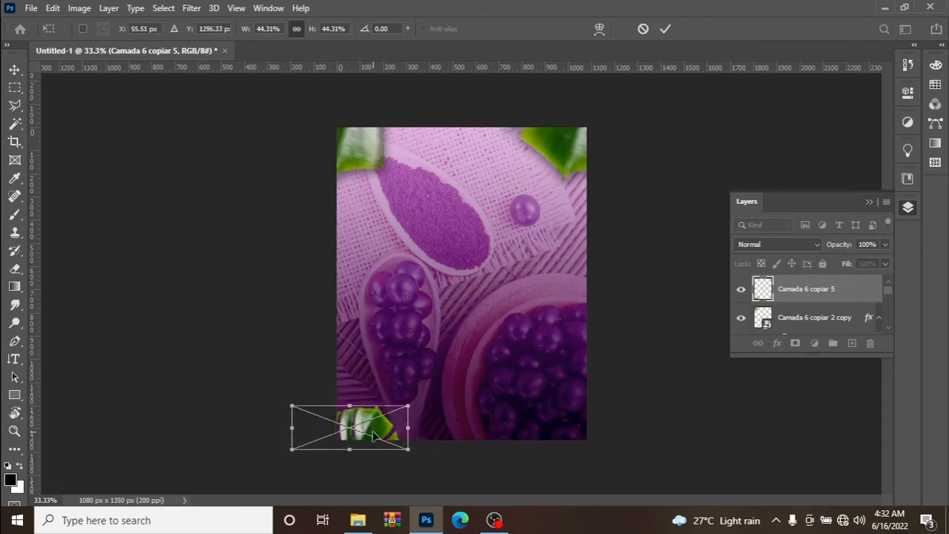
left_click(665, 29)
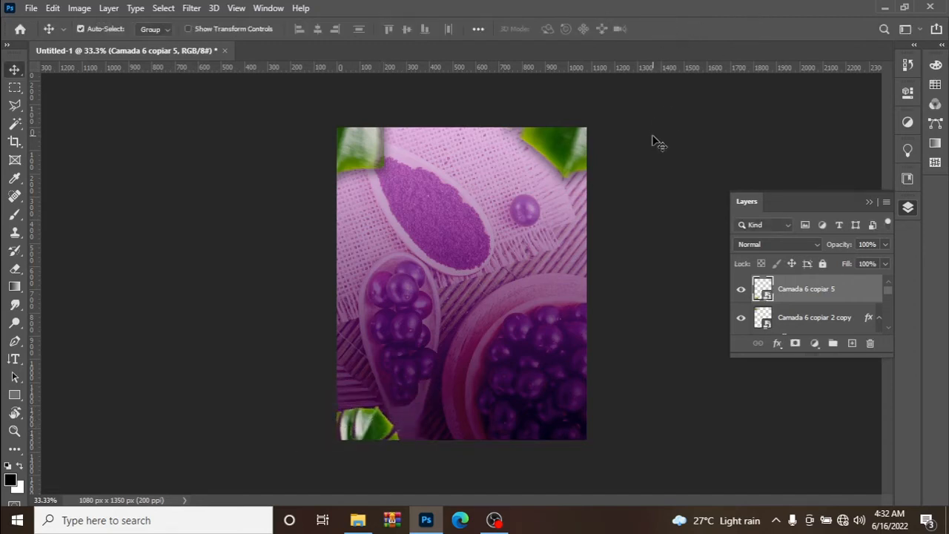
key("ctrl+j")
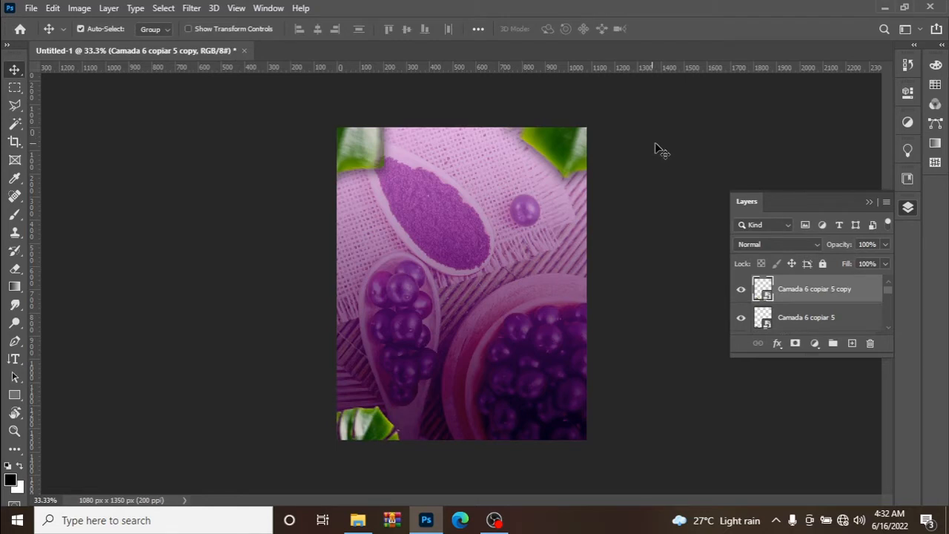
left_click_drag(417, 432, 583, 431)
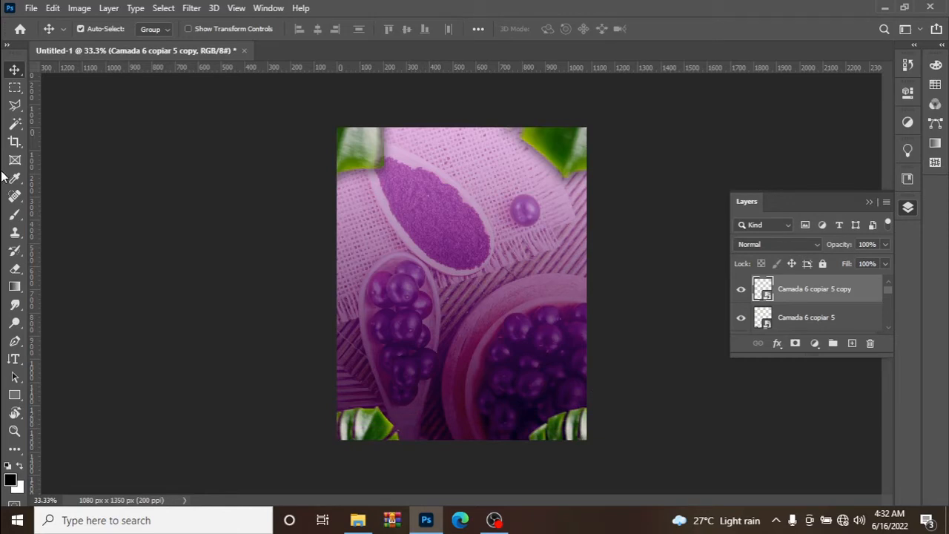
Step: Place the Camada 9 copiar 3 berry image from New folder, scaled to 43.20%, on the tip of the upper-right leaf
mouse_move(358, 521)
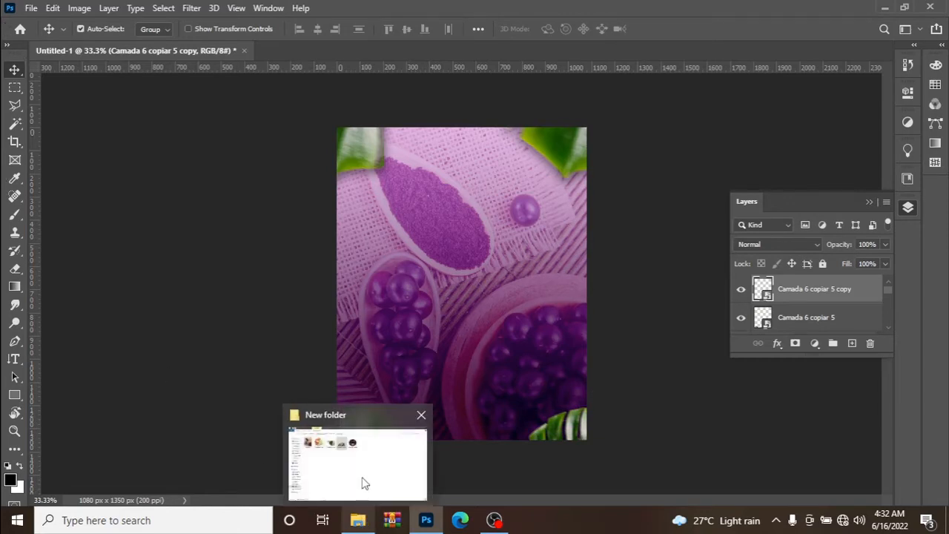
left_click(362, 481)
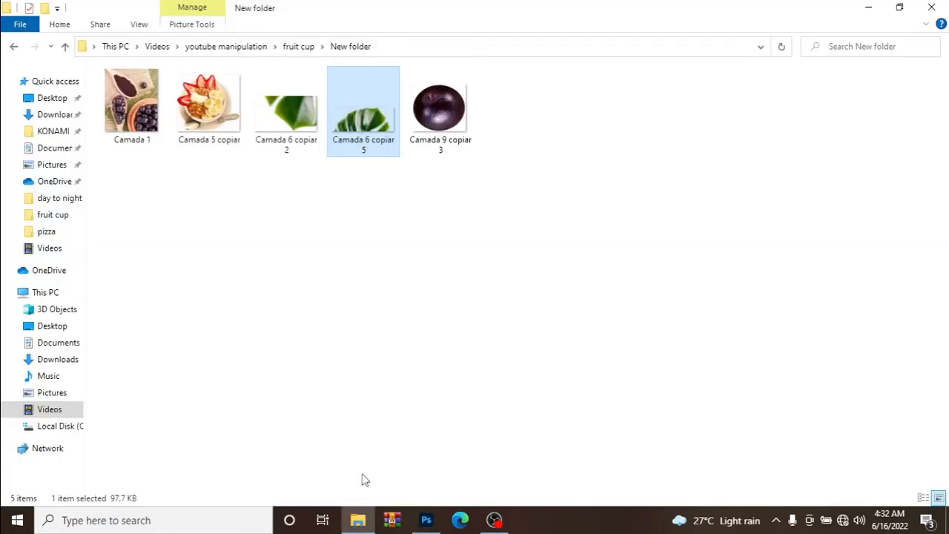
left_click_drag(450, 111, 459, 282)
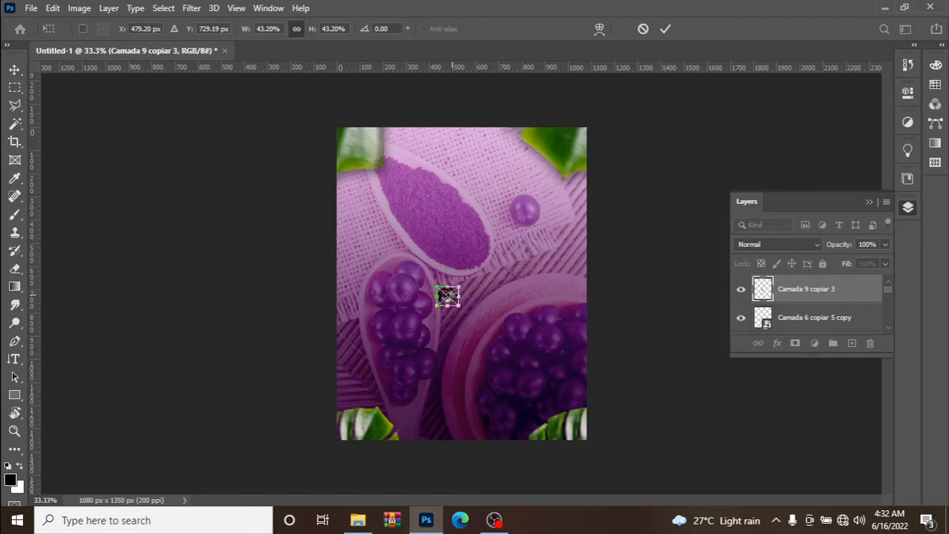
left_click(665, 28)
left_click_drag(449, 298, 578, 164)
Step: Duplicate the berry twice, placing one copy on the lower-left leaf and the other on the lower-right leaf
key("ctrl+j")
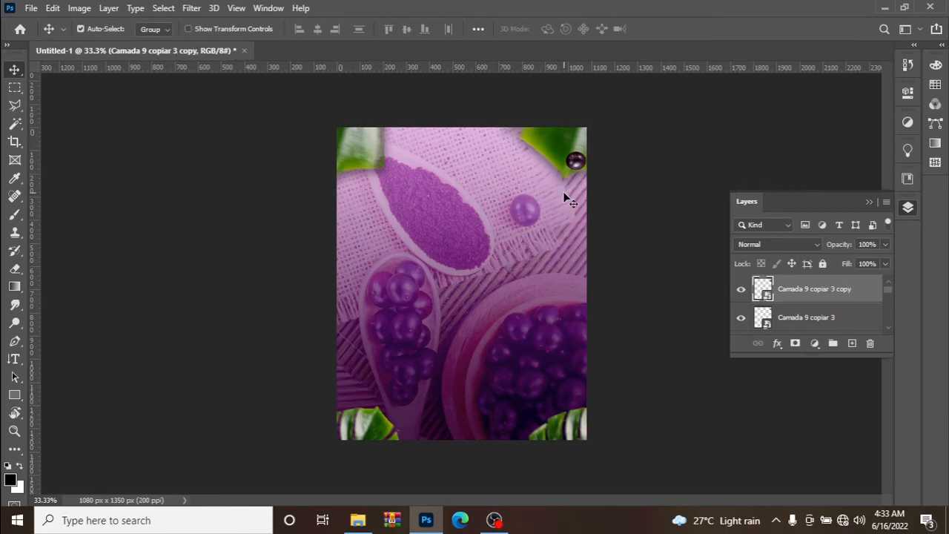
left_click_drag(578, 166, 353, 412)
key("ctrl")
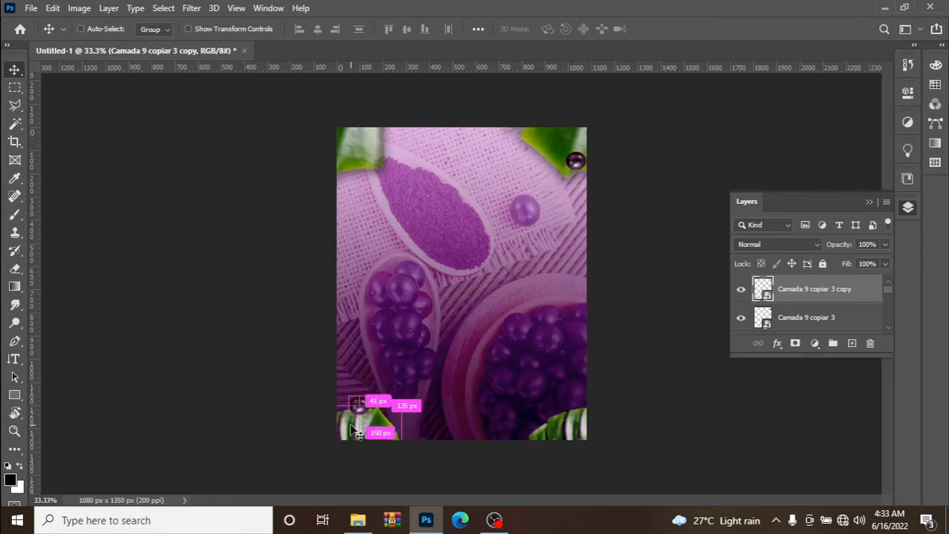
left_click(353, 429, "ctrl+alt")
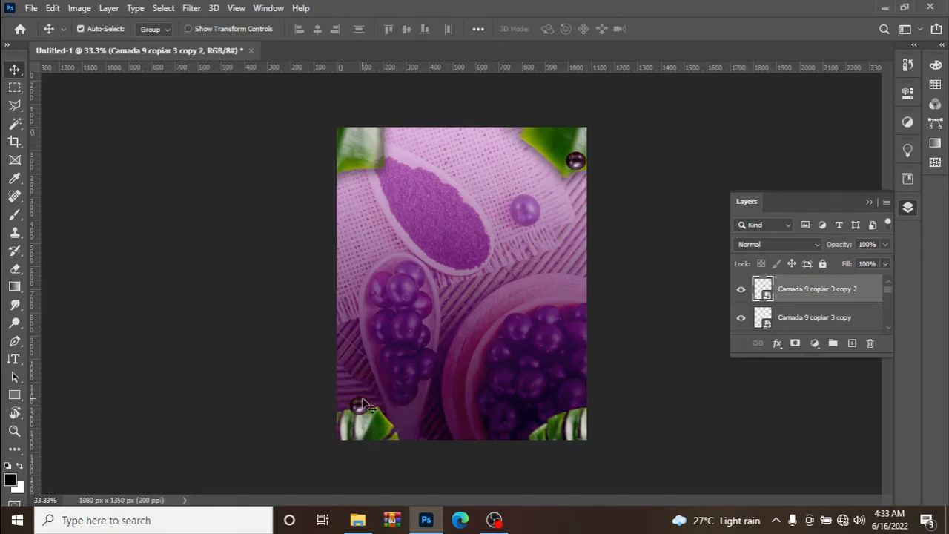
left_click_drag(373, 411, 589, 424)
Step: Enlarge the berry on the lower-left leaf to 88.51%
left_click(360, 408)
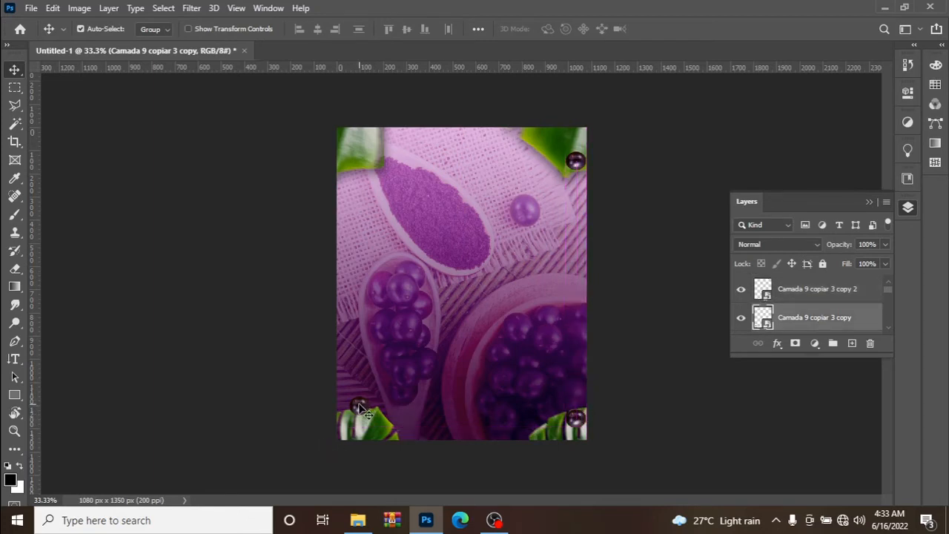
key("ctrl+t")
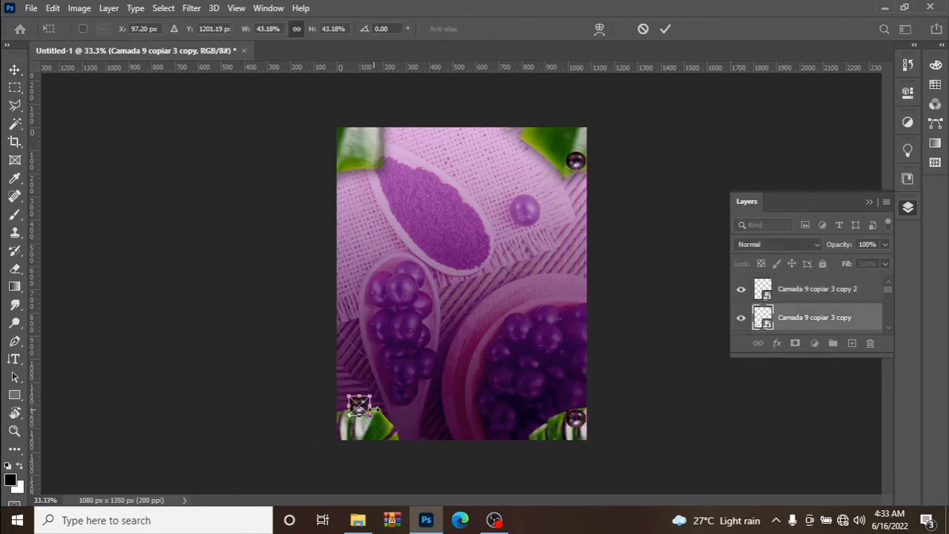
mouse_move(375, 395)
left_mouse_down()
mouse_move(397, 375)
mouse_move(365, 411)
left_mouse_up()
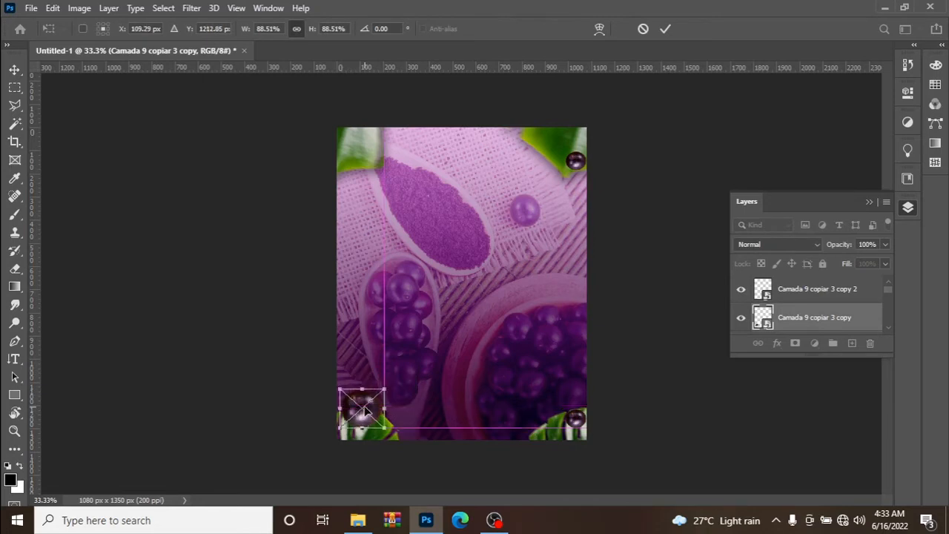
left_click(665, 29)
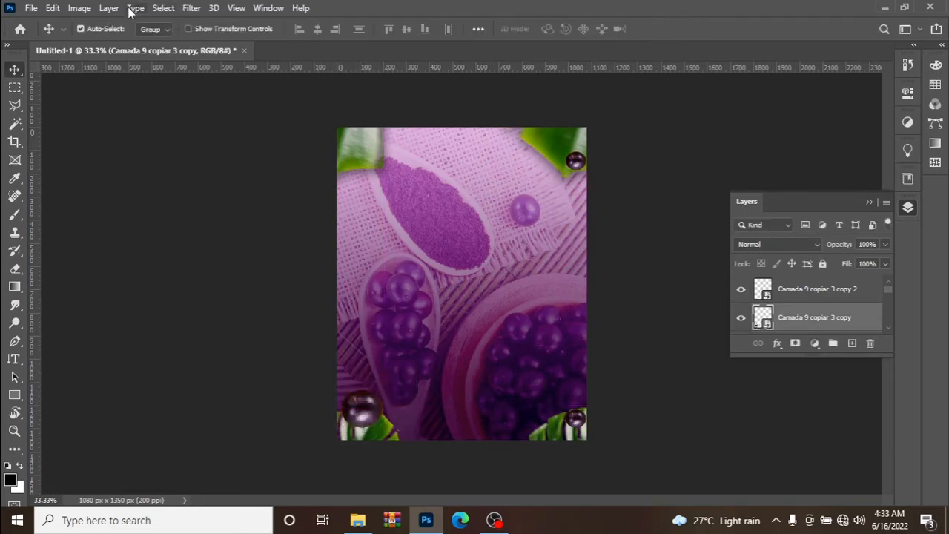
Step: Apply a Motion Blur at a 0° angle to the enlarged lower-left berry, slightly increasing the blur distance
left_click(188, 11)
mouse_move(236, 169)
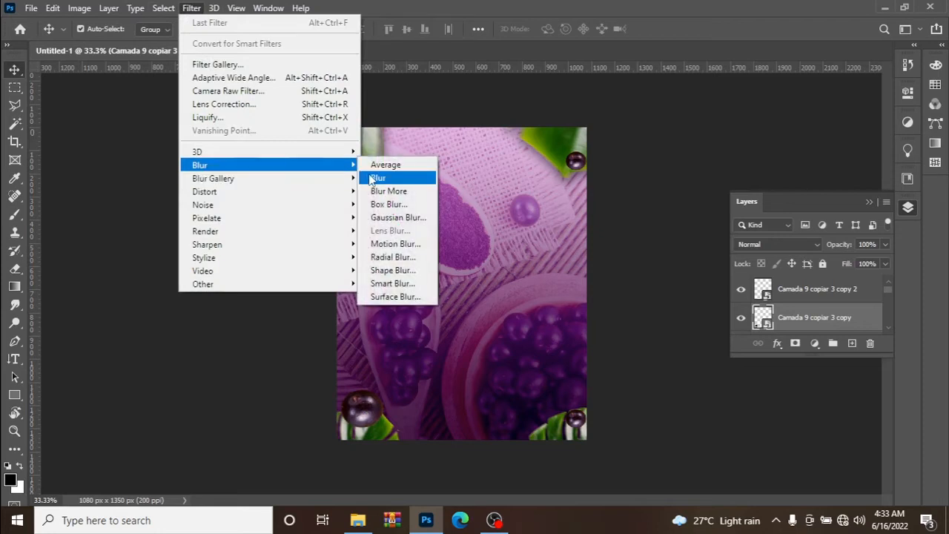
left_click(391, 246)
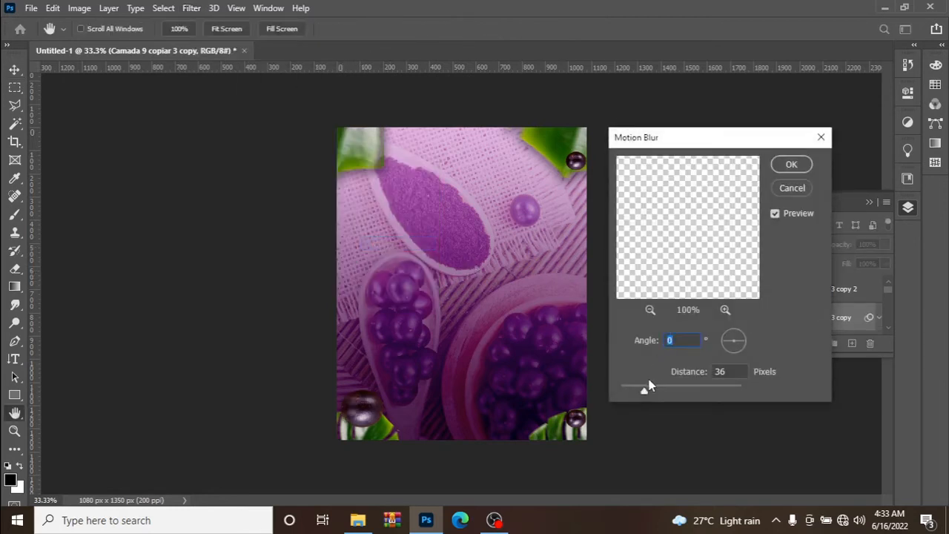
left_click_drag(644, 394, 651, 395)
left_click(791, 164)
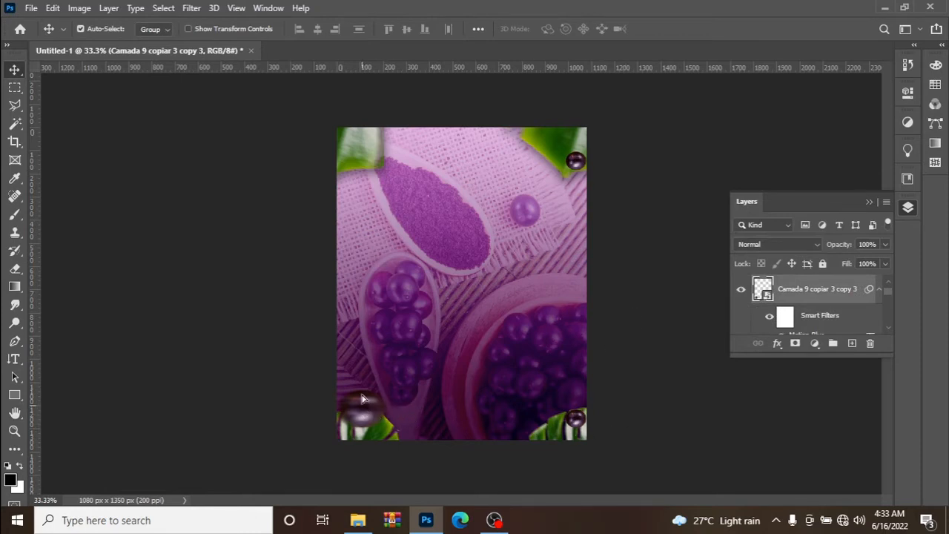
Step: Duplicate the motion-blurred berry from the lower-left leaf and place the copy at the upper-left leaf
left_click_drag(361, 399, 385, 141)
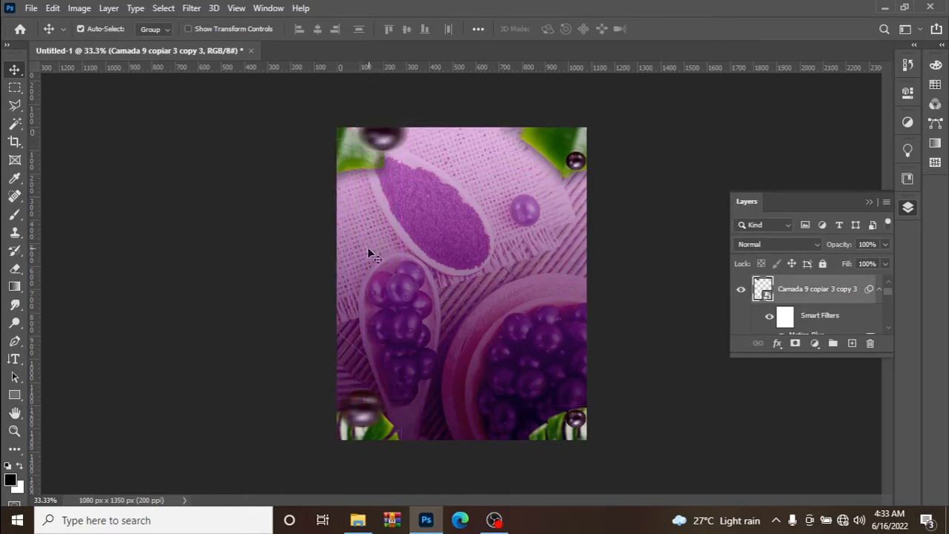
Step: Place the Camada 5 copiar fruit bowl image from New folder above the top berry layer, scaled down and positioned mid-poster
left_click(889, 280)
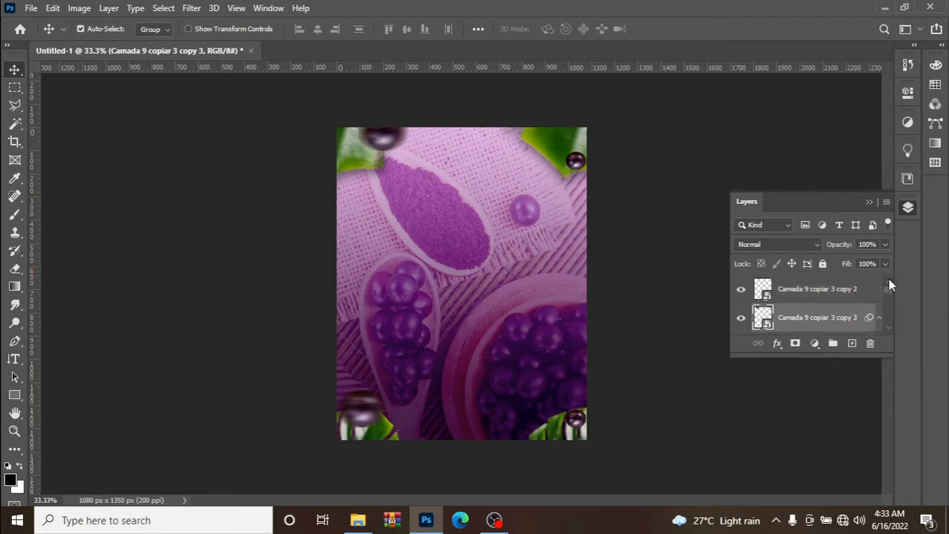
left_click(828, 291)
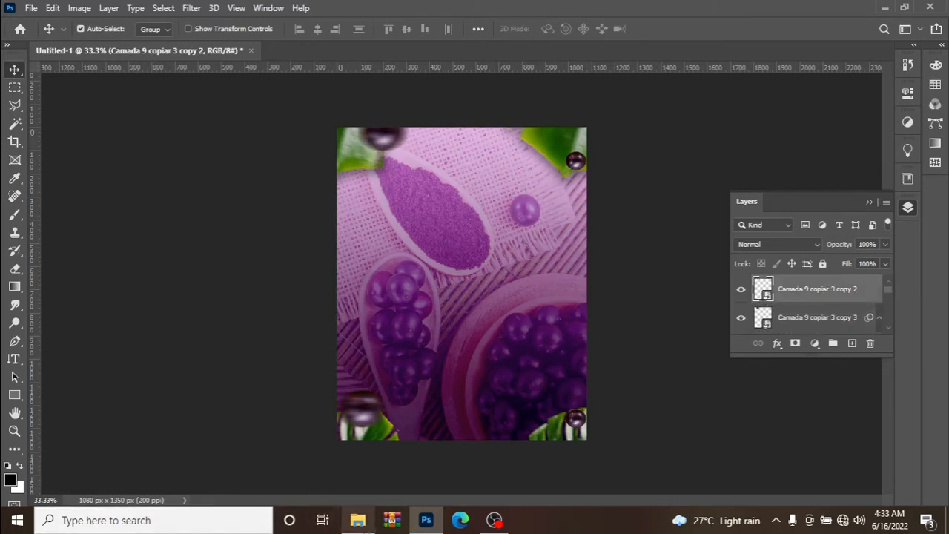
mouse_move(357, 520)
left_click(388, 462)
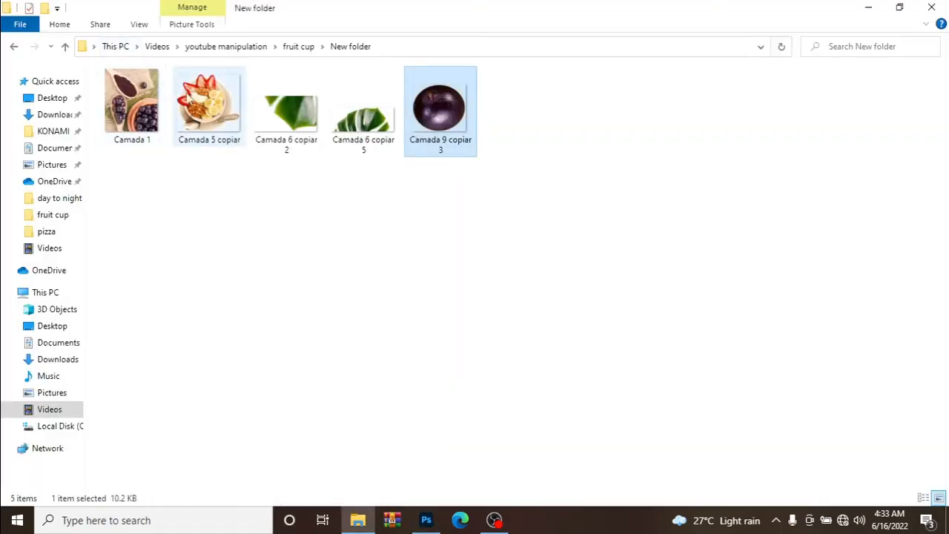
left_click_drag(189, 100, 460, 317)
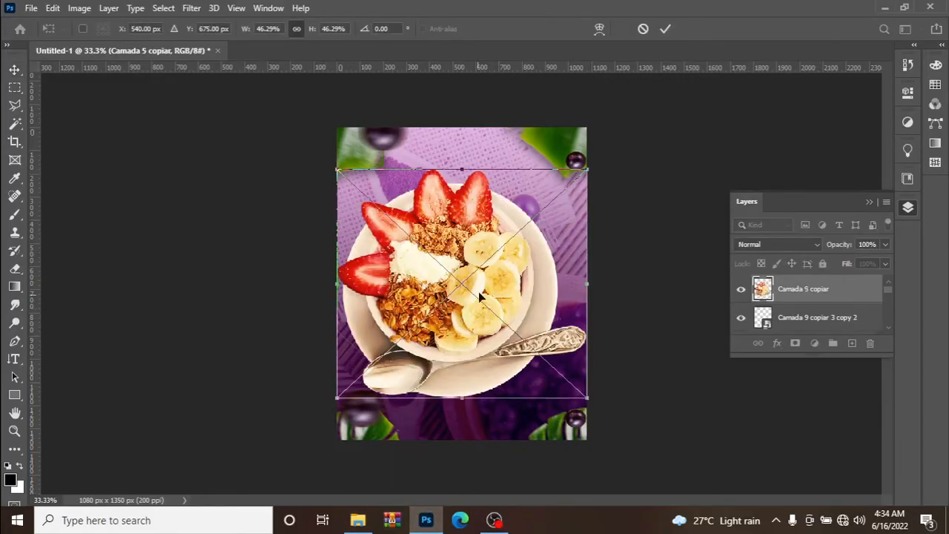
left_click_drag(332, 285, 374, 285)
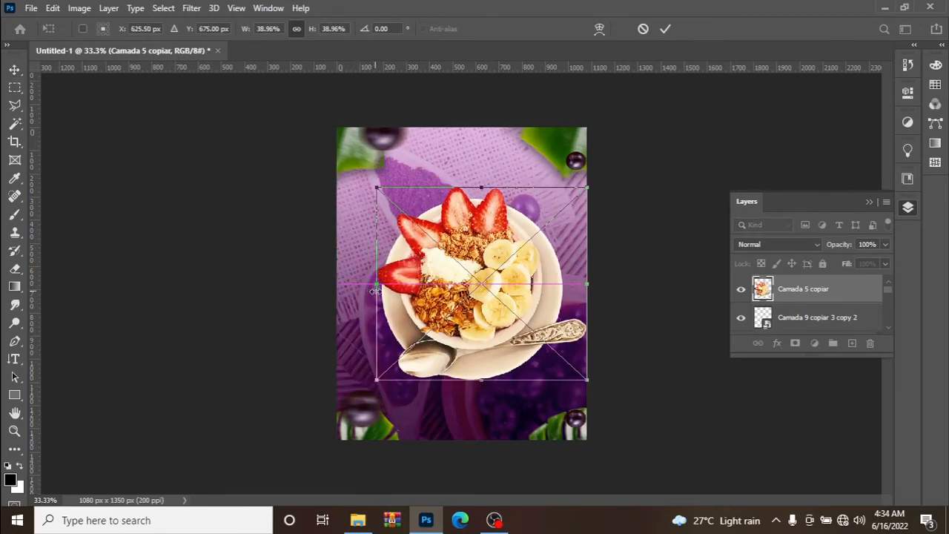
mouse_move(458, 271)
left_mouse_down()
mouse_move(438, 269)
mouse_move(448, 273)
mouse_move(449, 265)
mouse_move(447, 277)
left_mouse_up()
left_click(666, 31)
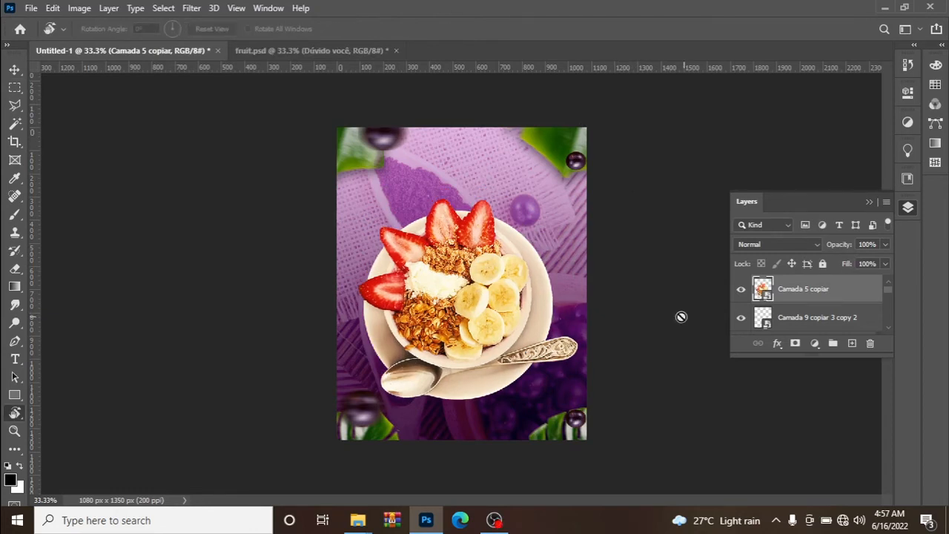
left_click(15, 70)
left_click_drag(430, 283, 437, 294)
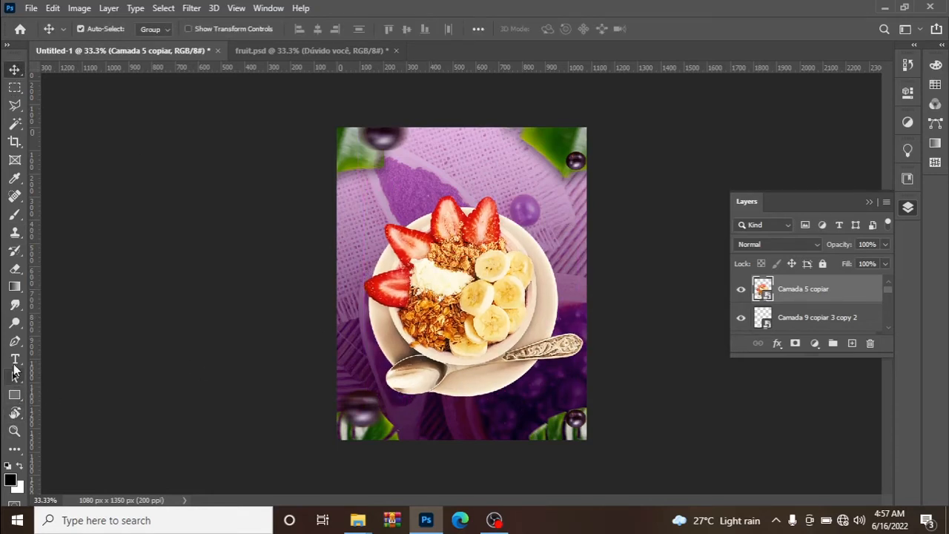
Step: Add the title "yummy!" in purple 51 pt a Alloy Ink and move it above the fruit bowl
left_click_drag(15, 361, 96, 360)
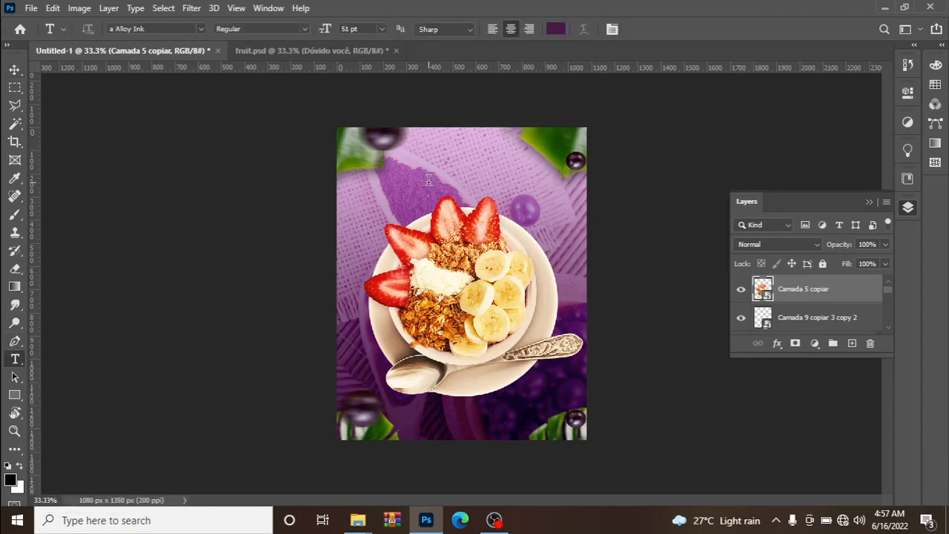
left_click(386, 188)
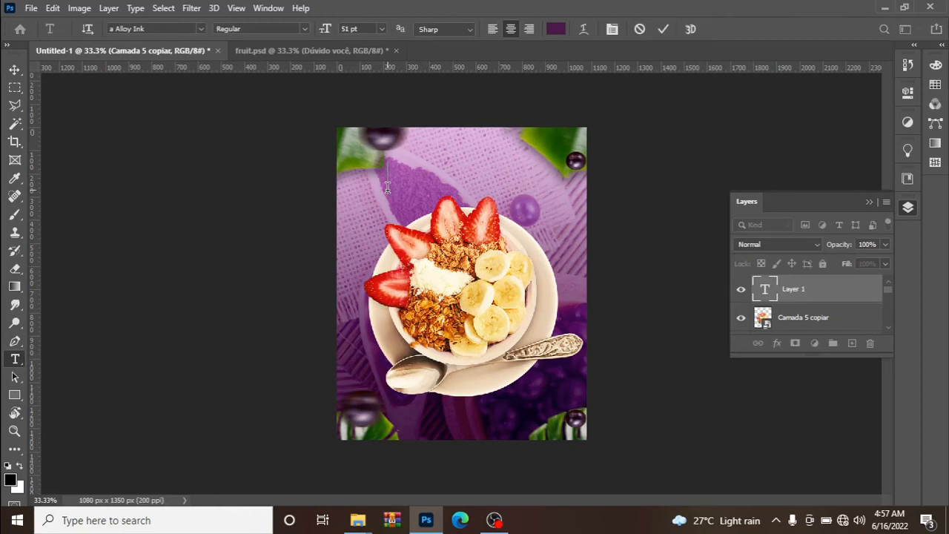
type("VUMMK")
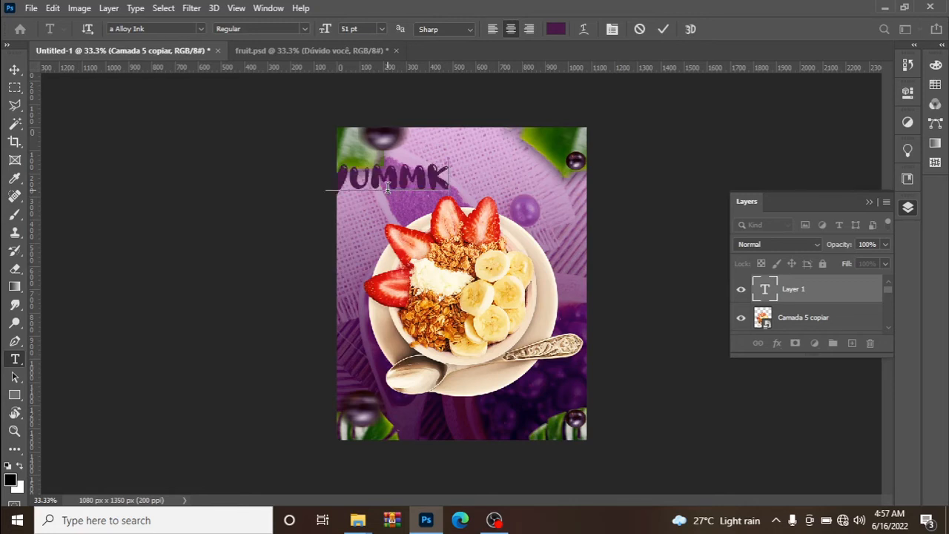
key("BackSpace")
type("Y")
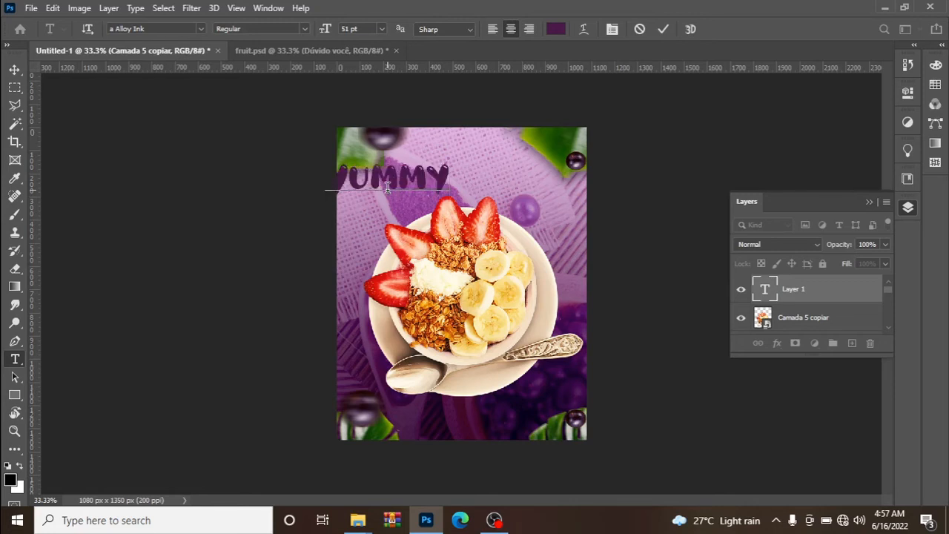
type("!")
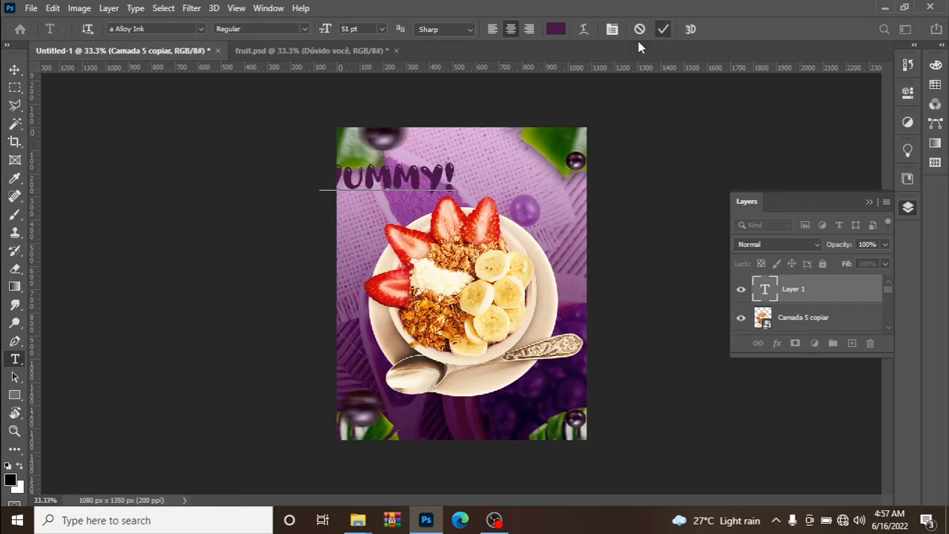
left_click(663, 29)
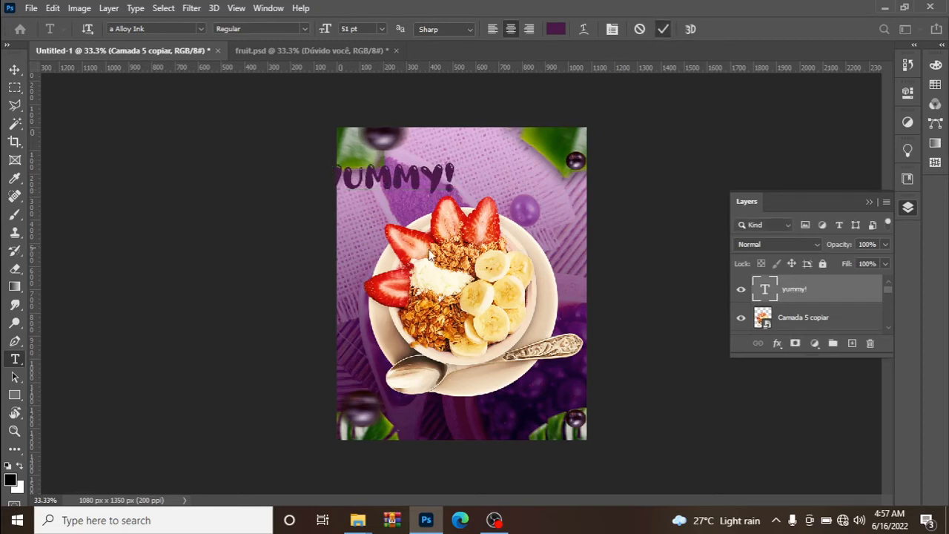
left_click(14, 69)
left_click_drag(430, 176, 488, 172)
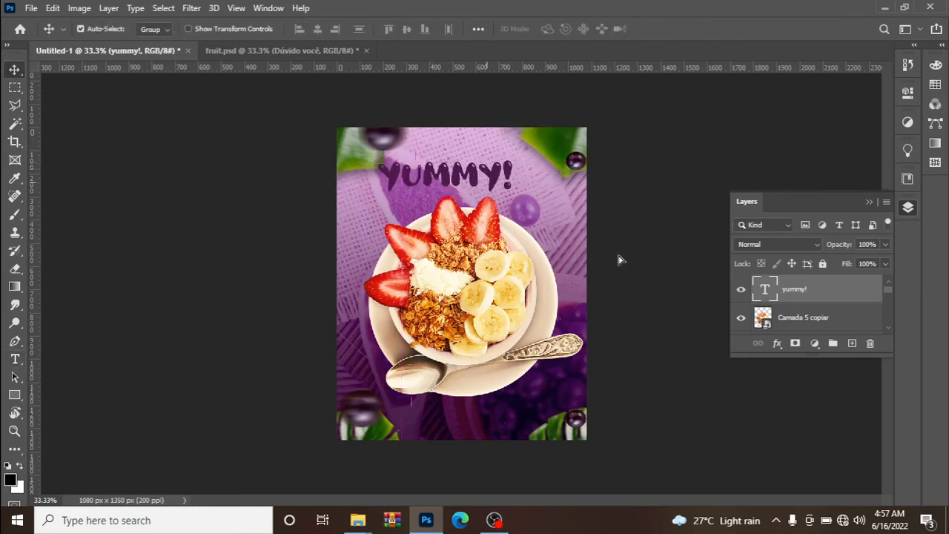
Step: Apply a white 18 px outside Stroke at 100% opacity to the yummy! title
left_click(778, 344)
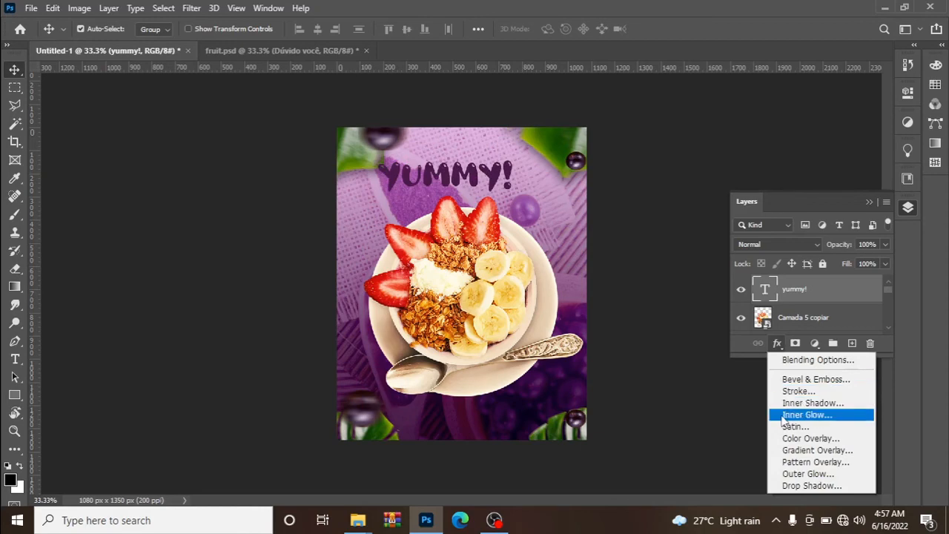
left_click(792, 391)
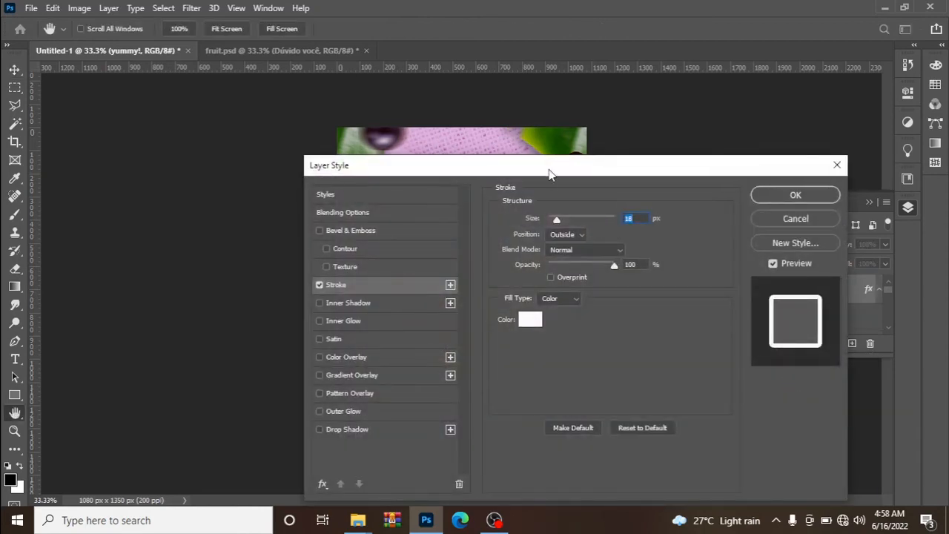
left_click_drag(549, 169, 656, 157)
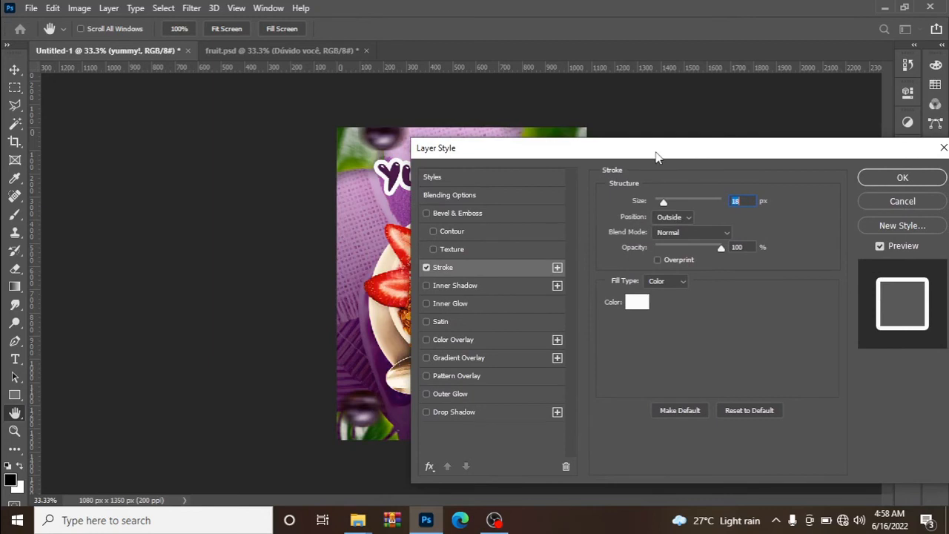
left_click_drag(655, 155, 644, 163)
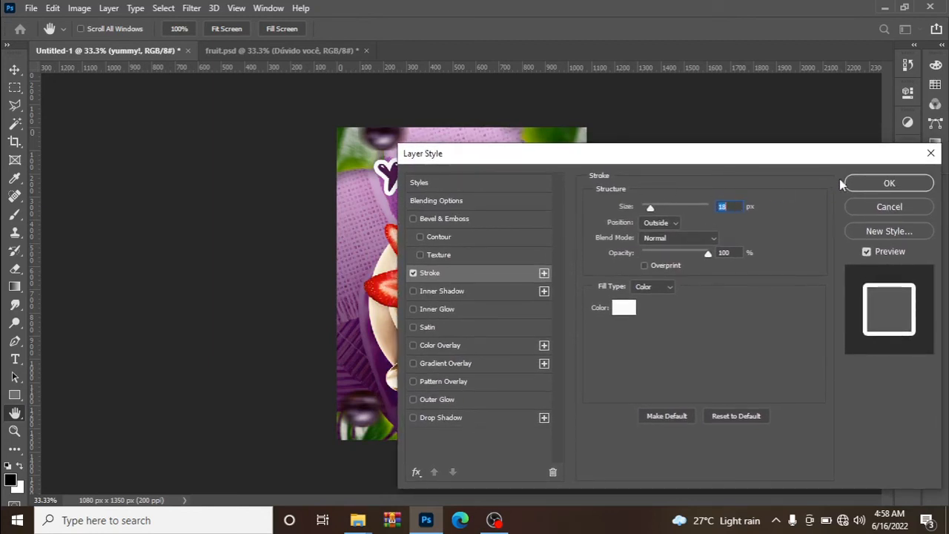
left_click(889, 183)
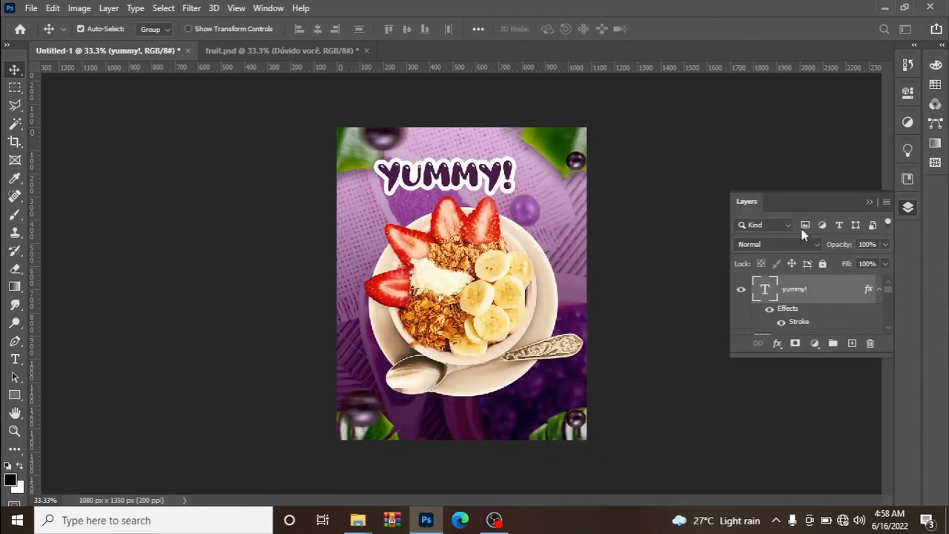
Step: Add a black Drop Shadow to the title with 100% opacity, 90° angle, 9 px distance, 46% spread and 49 px size
left_click(777, 344)
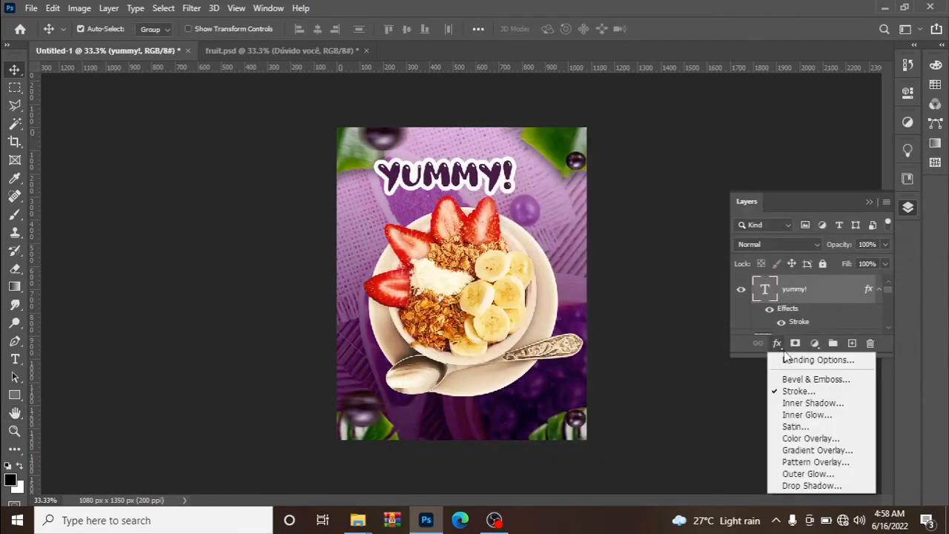
left_click(828, 487)
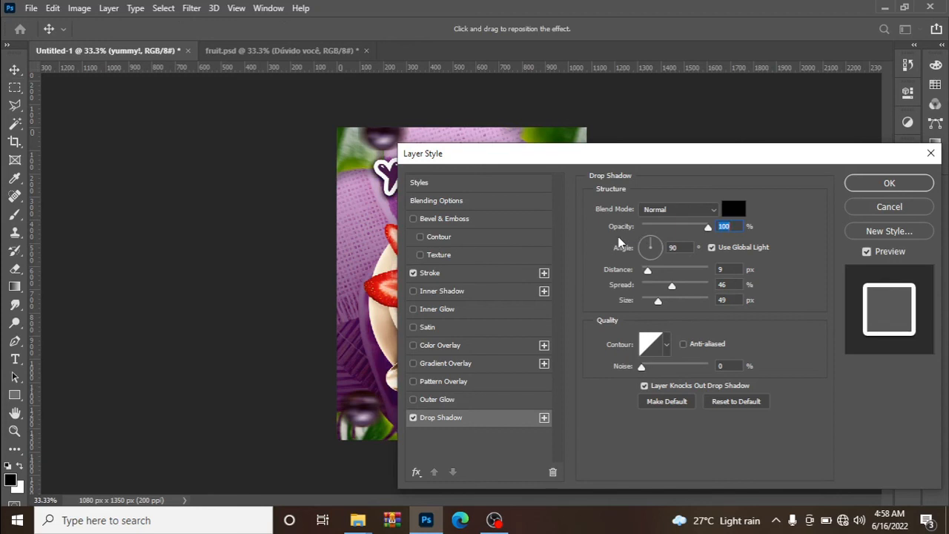
left_click_drag(686, 163, 657, 191)
left_click(836, 210)
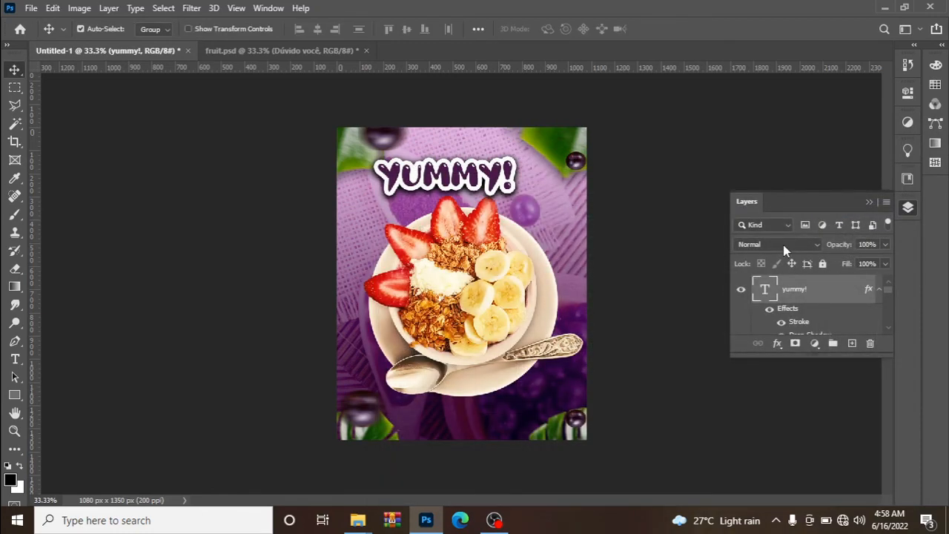
Step: Rotate the yummy! title to about -12.87° and centre it horizontally near the poster's upper edge
key("ctrl+t")
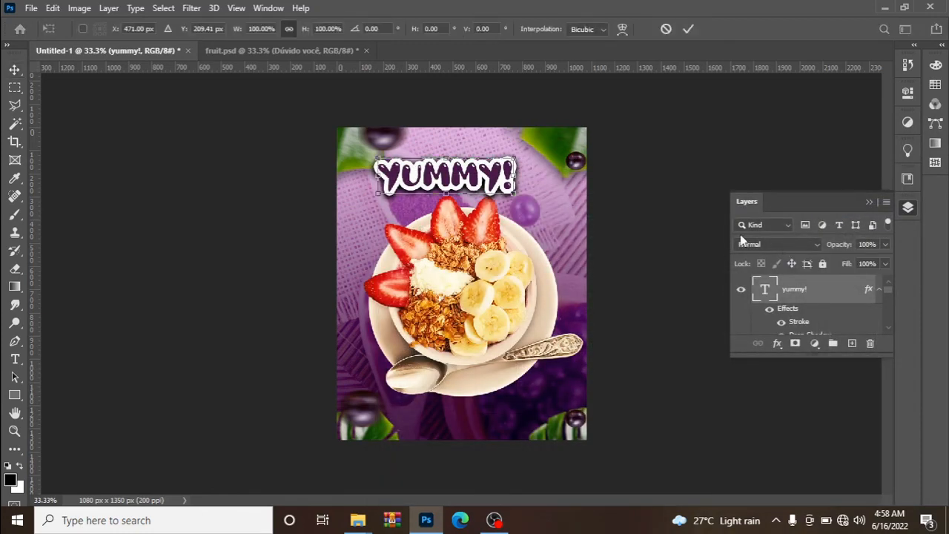
left_click_drag(542, 155, 547, 129)
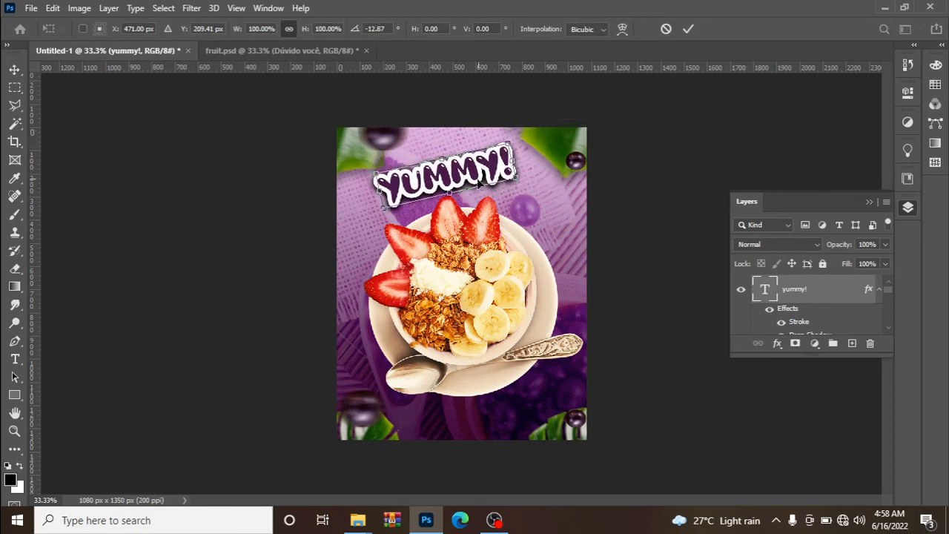
left_click_drag(455, 176, 476, 171)
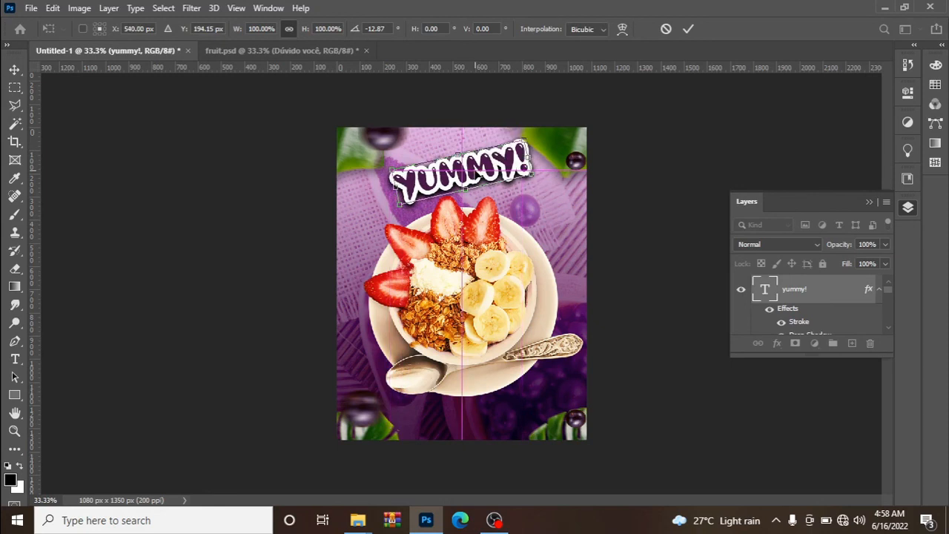
left_click(690, 31)
Step: Move the fruit bowl straight down about 31 px below the title
left_click_drag(512, 306, 501, 307)
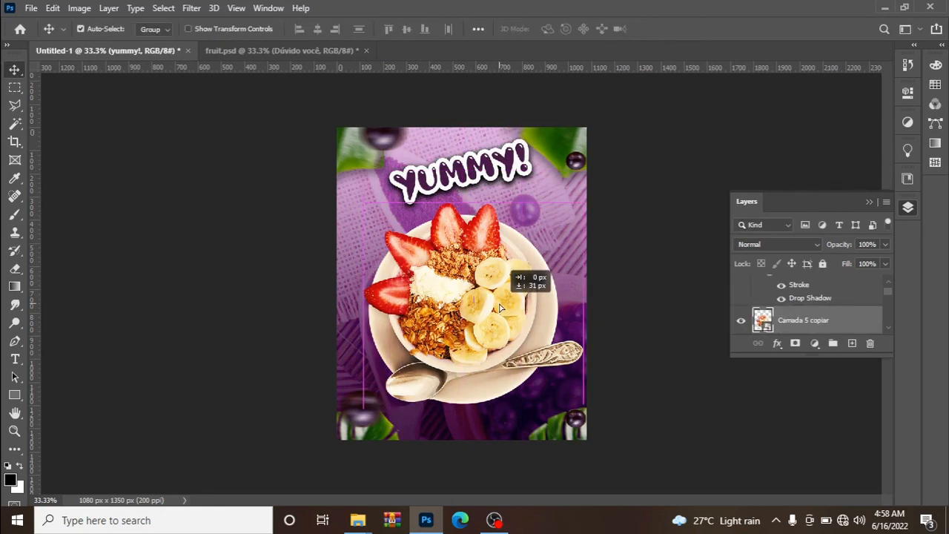
left_click_drag(500, 308, 501, 308)
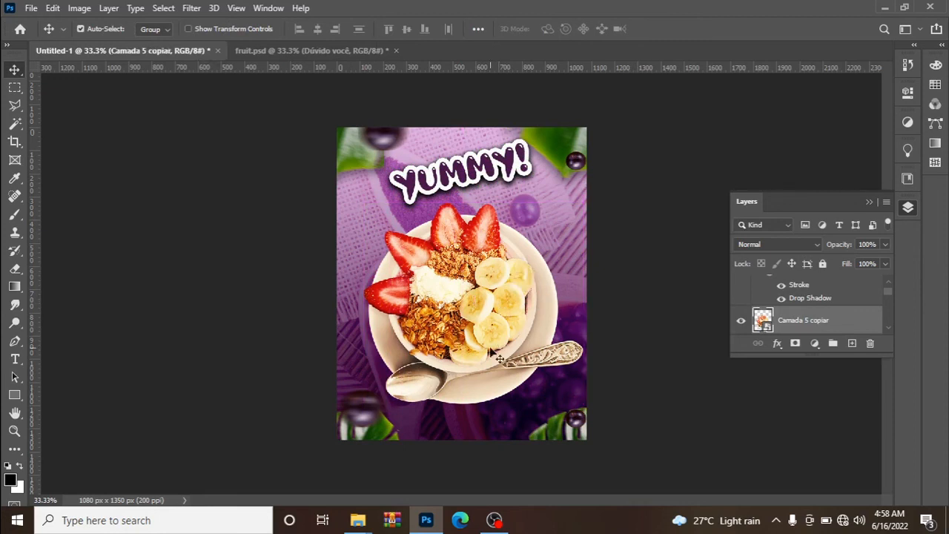